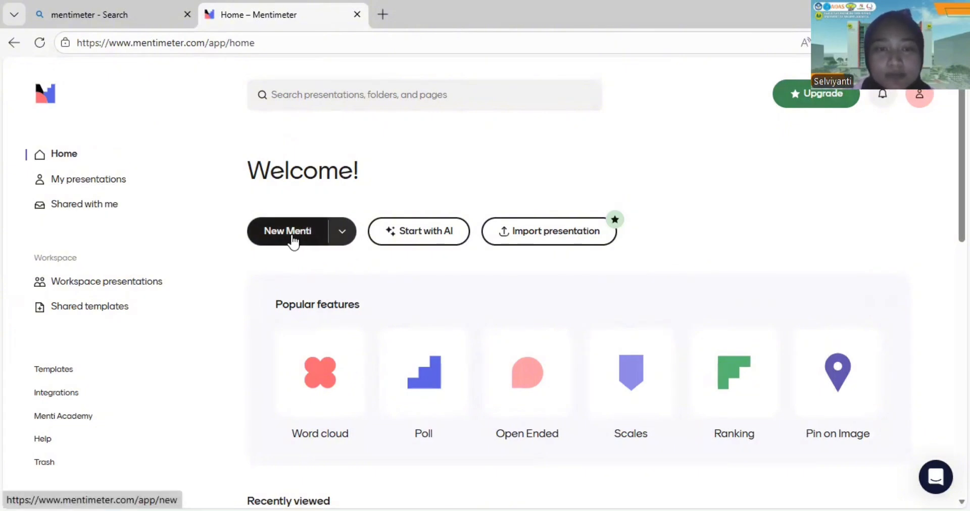
- Create a new Menti presentation and make its first slide a Text content slide
click(292, 236)
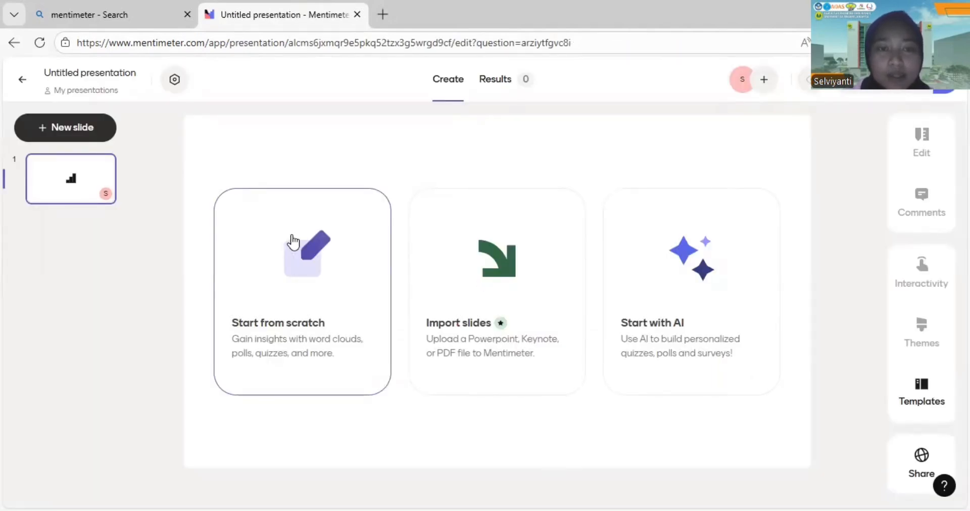
click(309, 272)
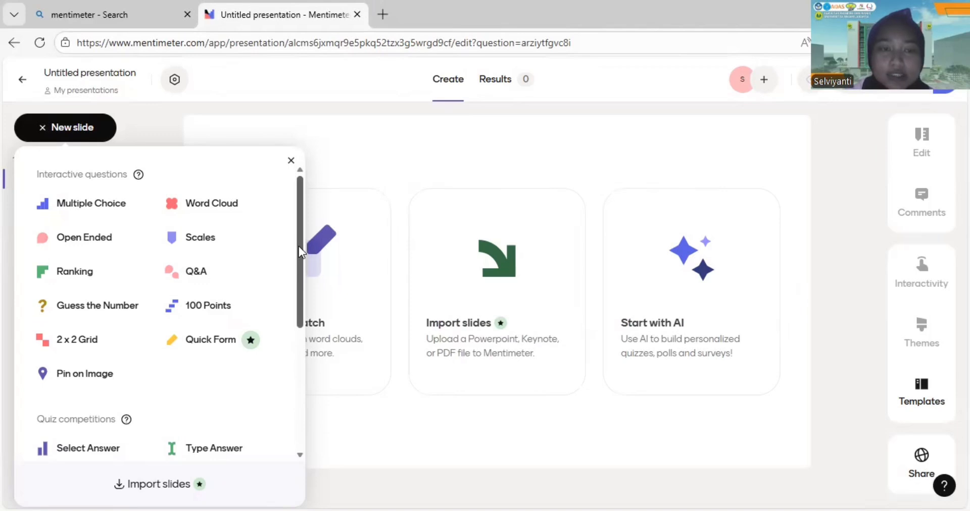
drag(301, 249, 311, 407)
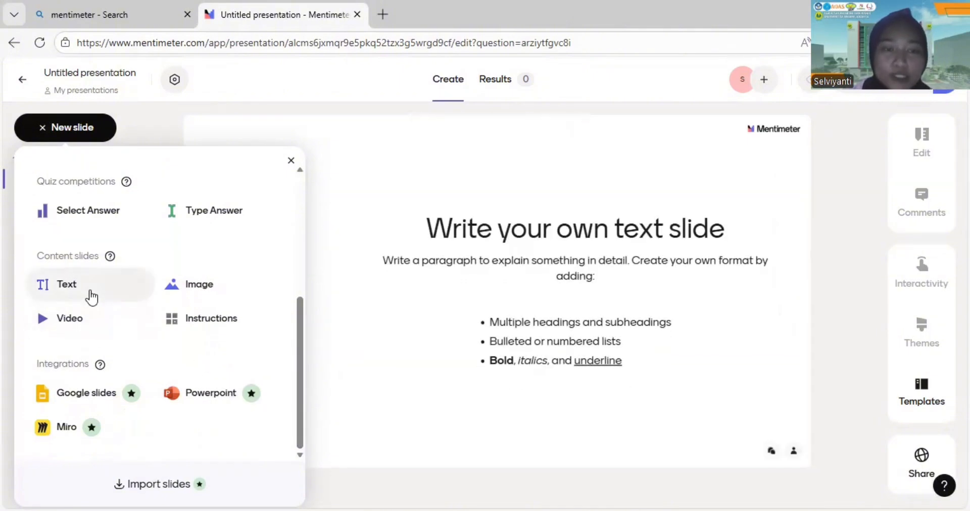
drag(91, 297, 77, 285)
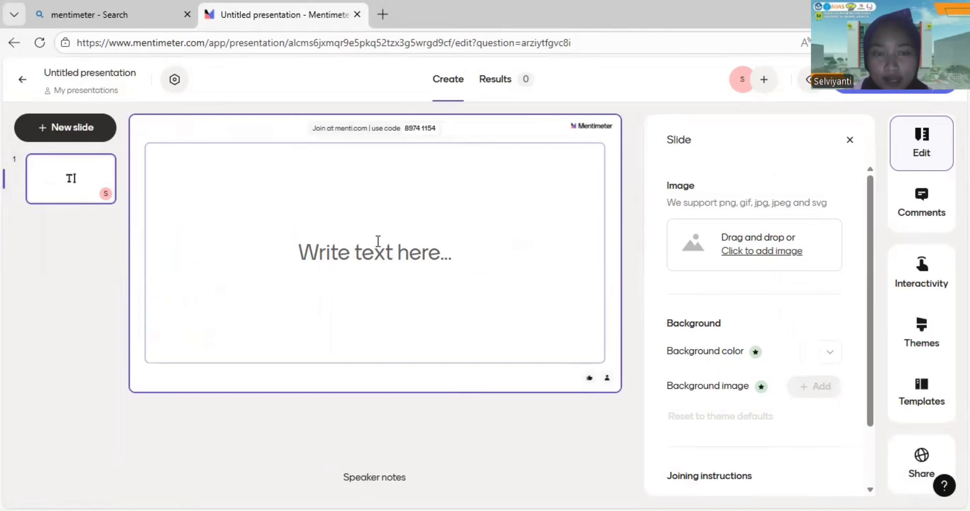
- Enter the bold heading "Pengalaman Belajar Peserta Didik" on the first slide
click(404, 243)
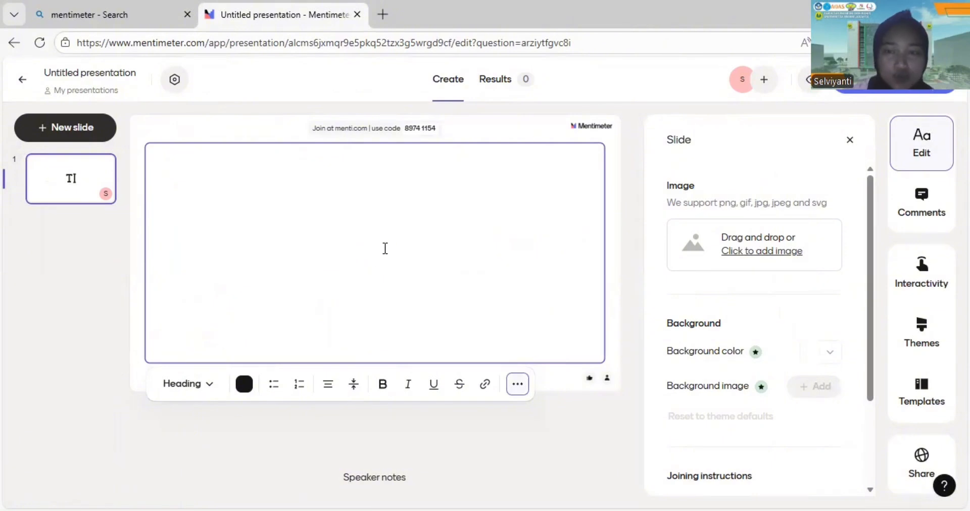
text(Pengalaman Belajar Peserta Didik)
drag(385, 248, 651, 305)
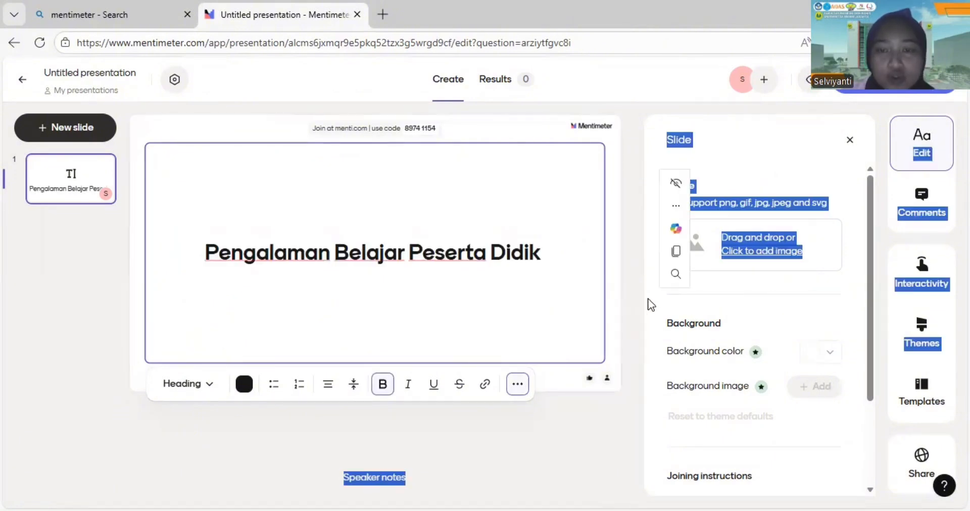
click(606, 442)
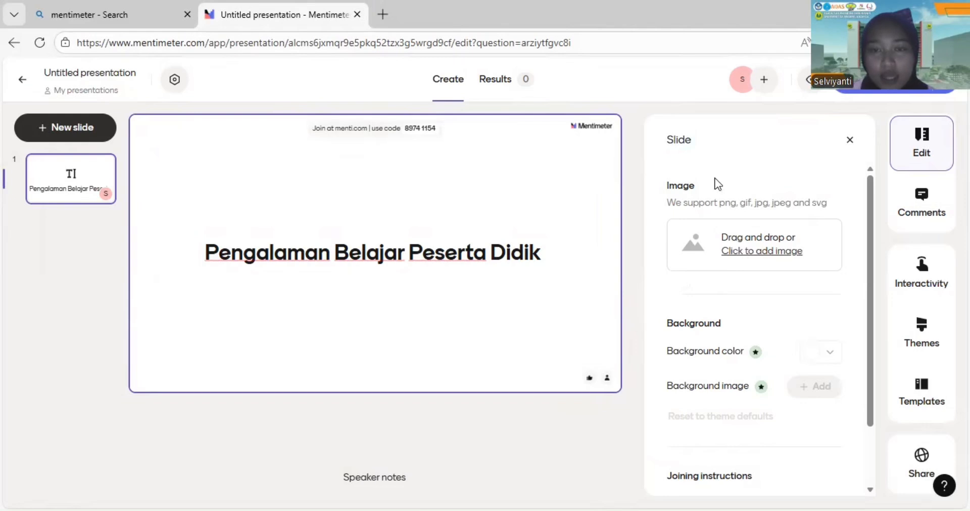
- Upload the image "latar belakang tutorial" from the Downloads folder to the first slide
click(758, 251)
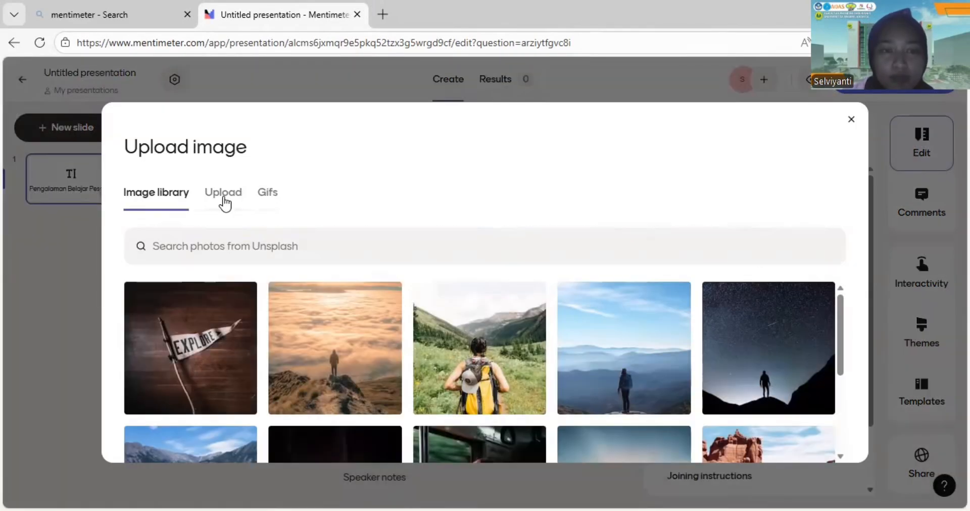
click(225, 204)
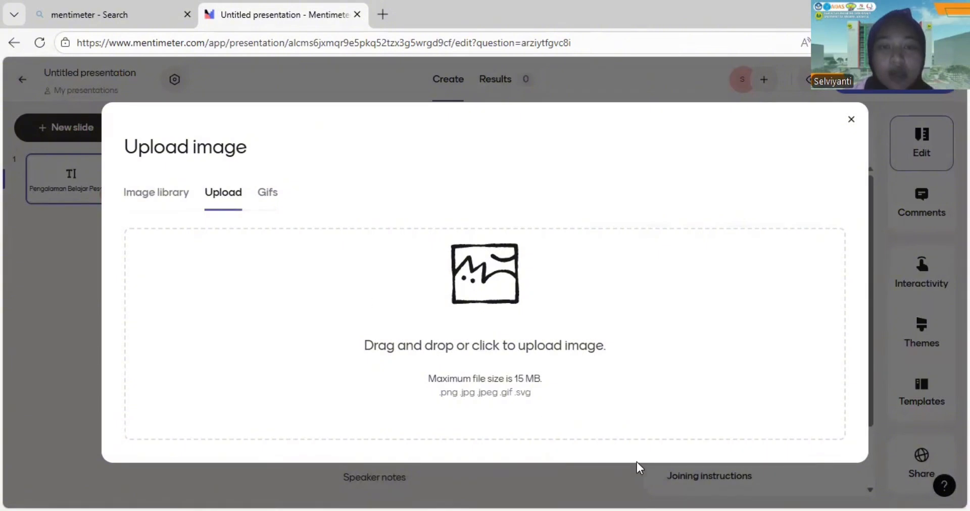
click(500, 367)
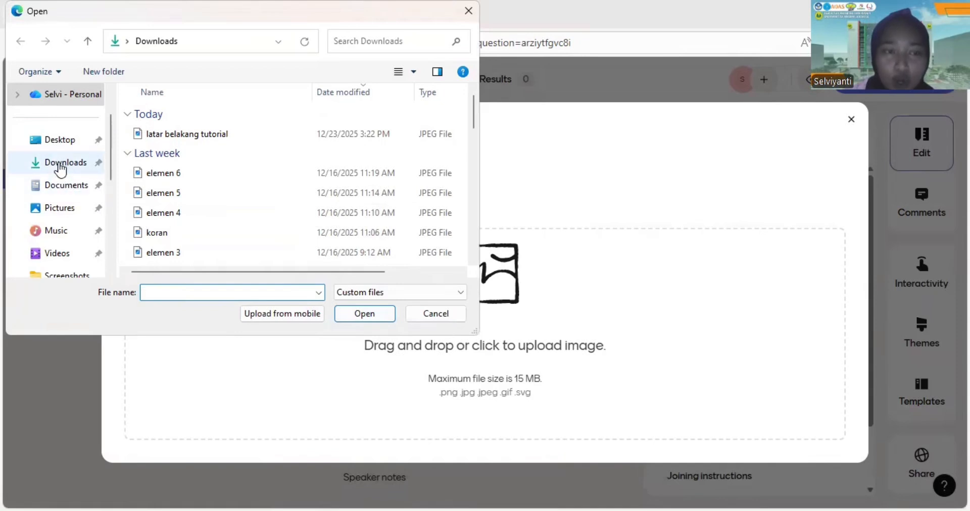
click(59, 167)
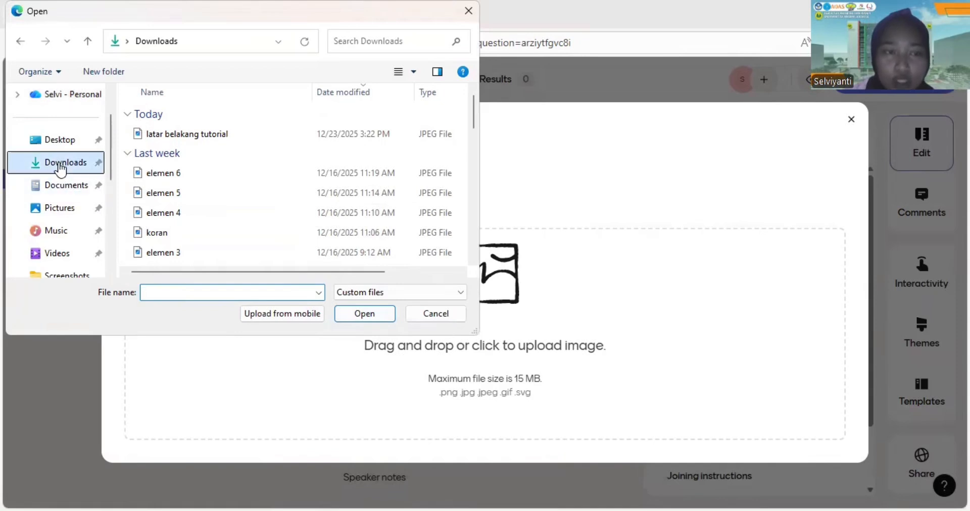
click(178, 136)
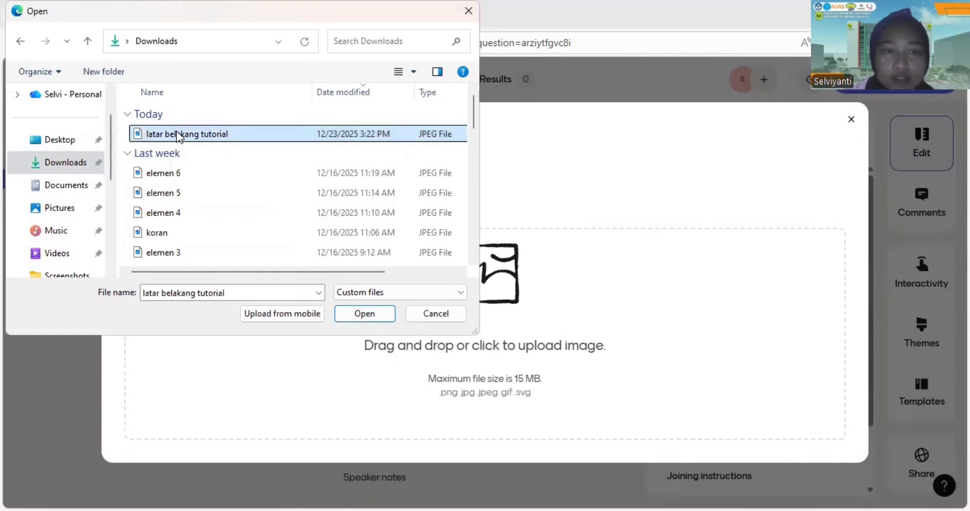
click(384, 319)
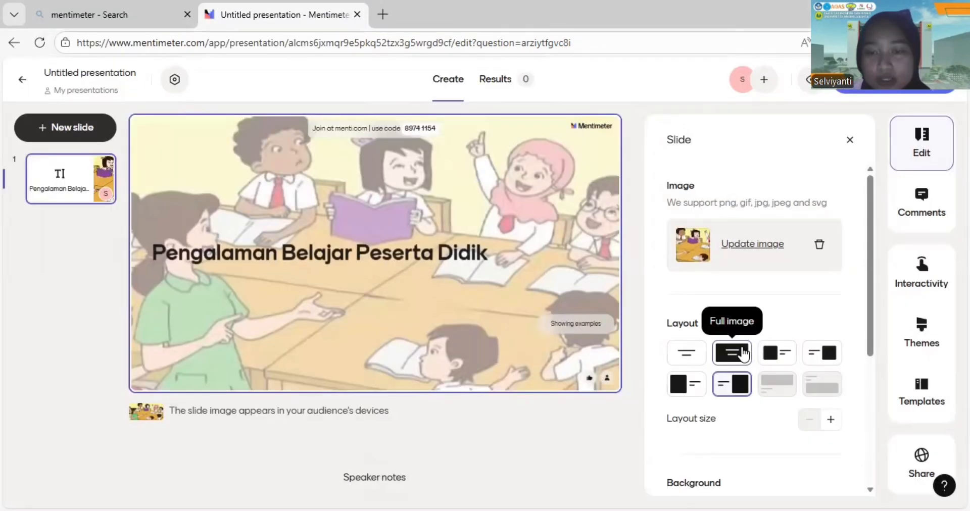
- Set the first slide to the Full image layout and show the QR code for joining
click(744, 355)
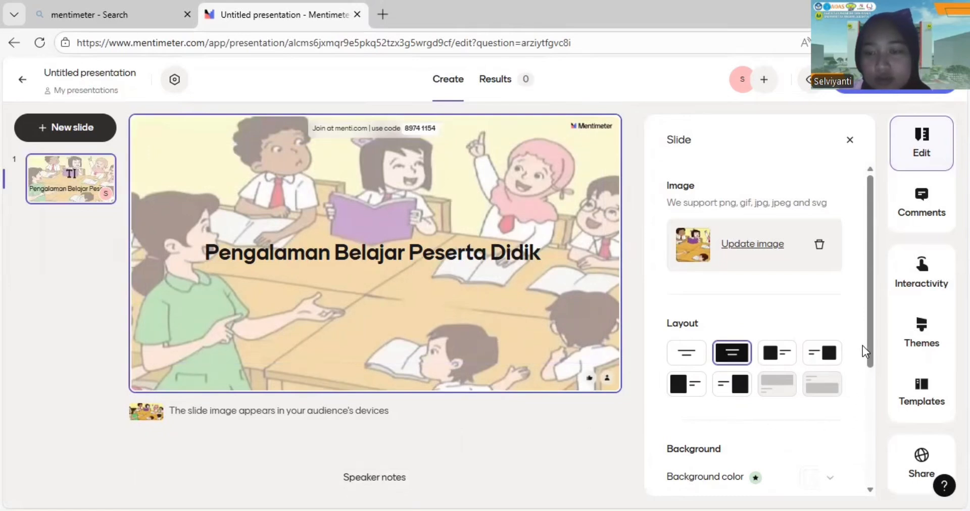
scroll(868, 348, down, 4)
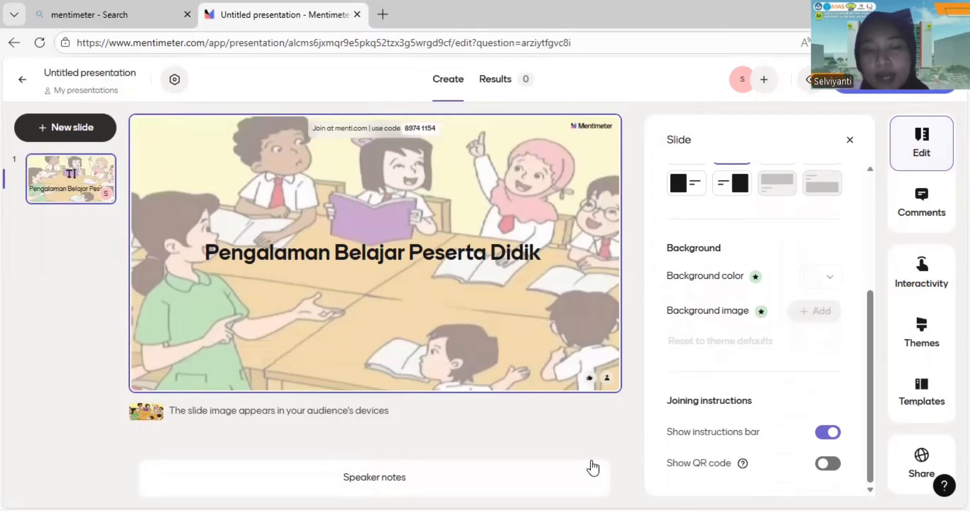
mouse_move(752, 474)
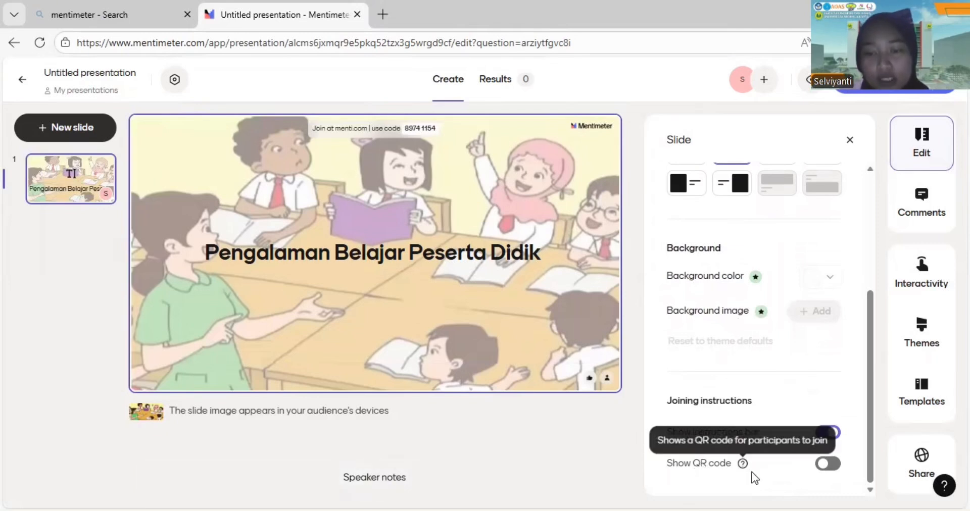
click(829, 464)
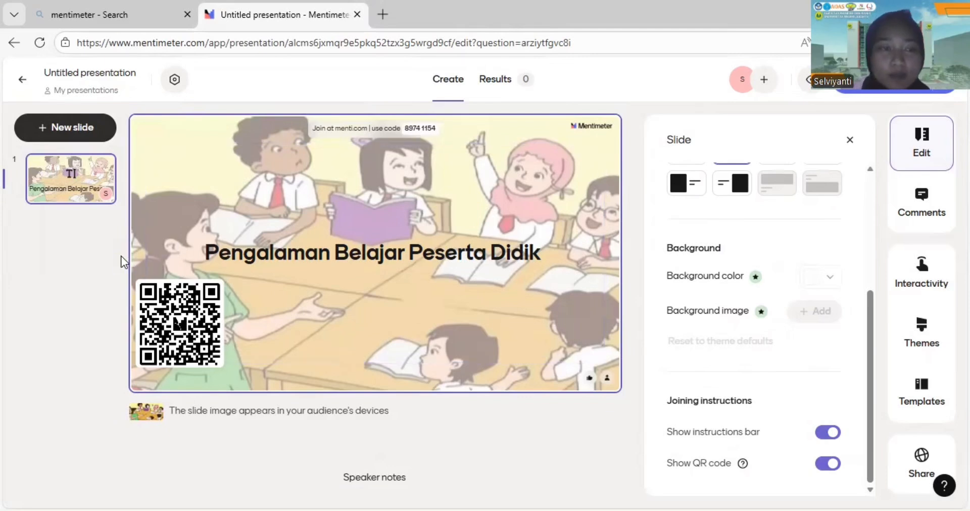
- Add a Word Cloud slide asking "Metode belajar yang kamu sukai dari pengalaman belajar peserta didik....." and set its number of responses to Unlimited
click(65, 139)
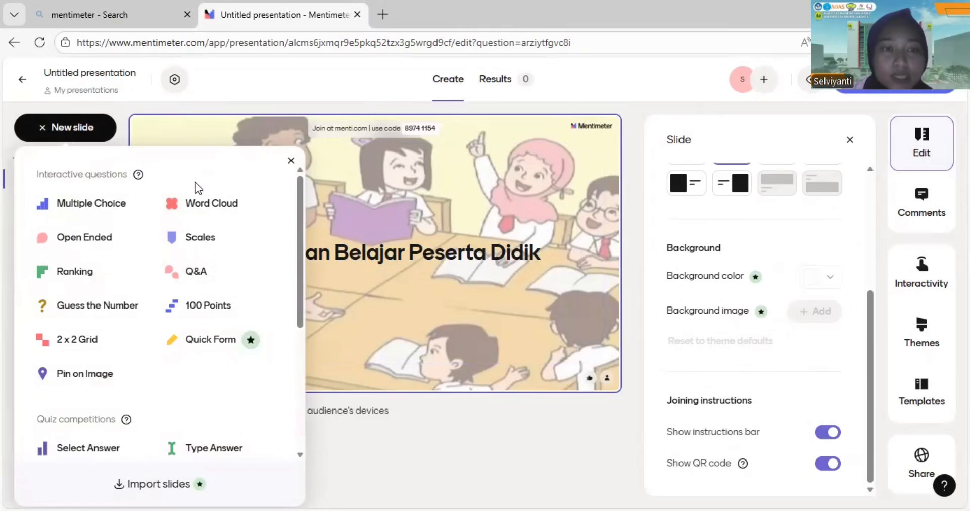
drag(211, 203, 212, 202)
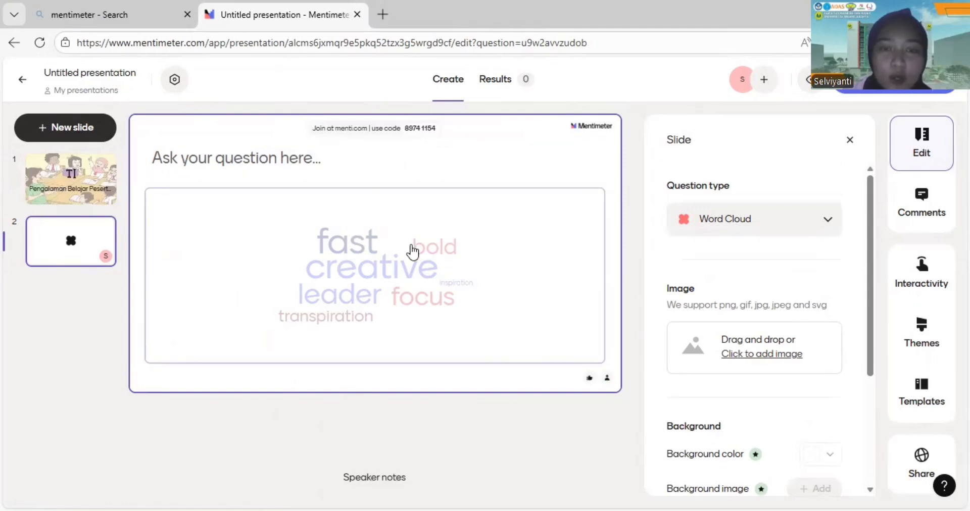
click(367, 153)
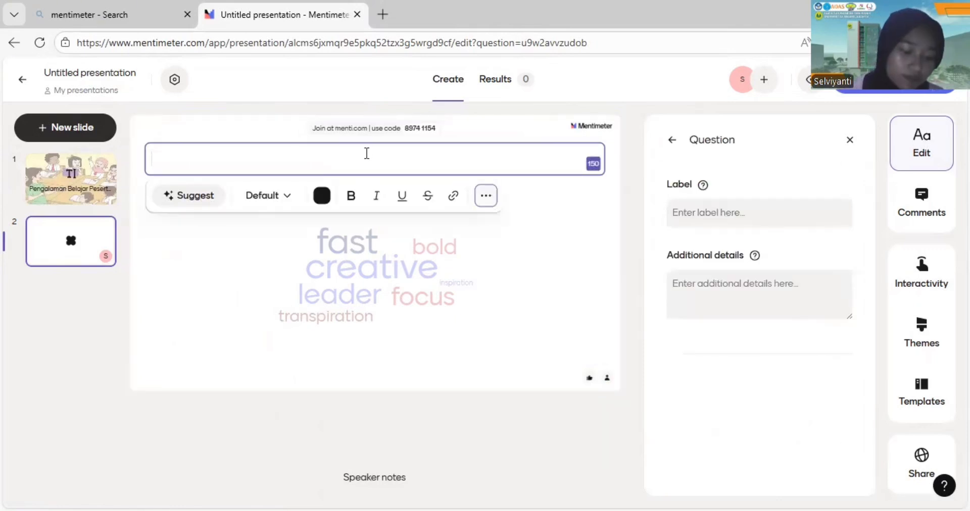
key(ctrl+v)
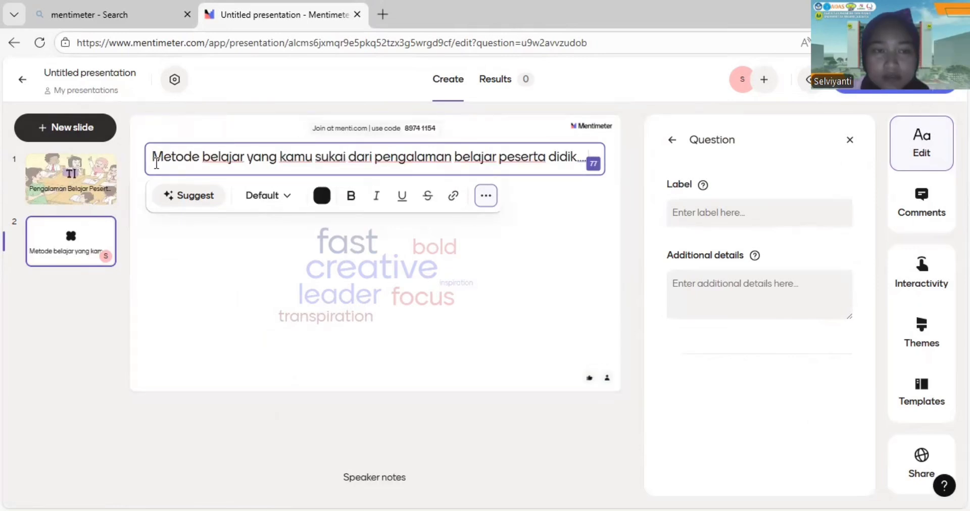
click(510, 408)
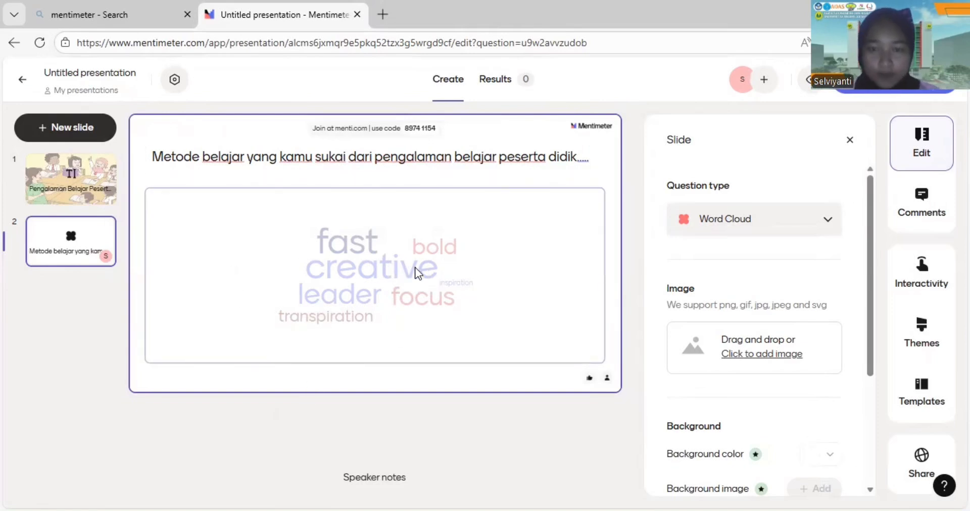
click(490, 315)
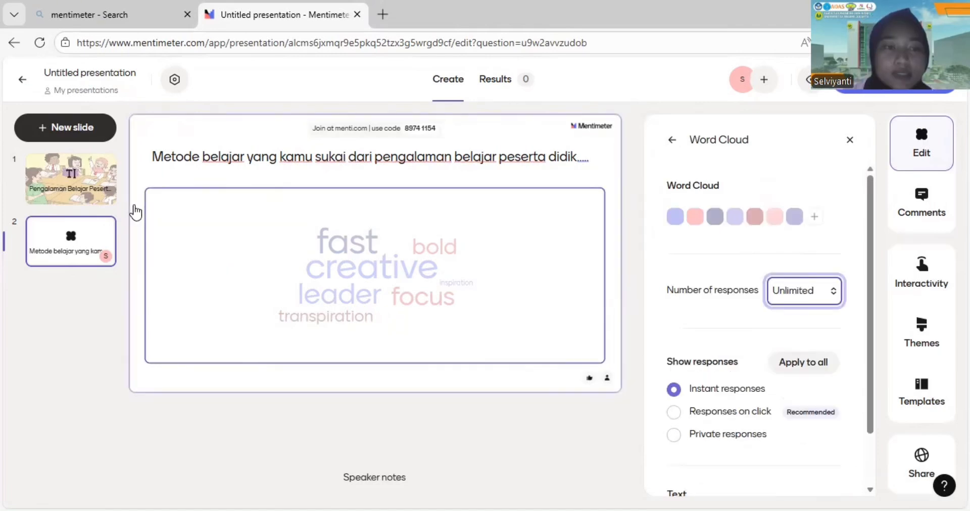
- Add another Word Cloud slide with a question beginning "Berikut yang termasuk"
click(85, 129)
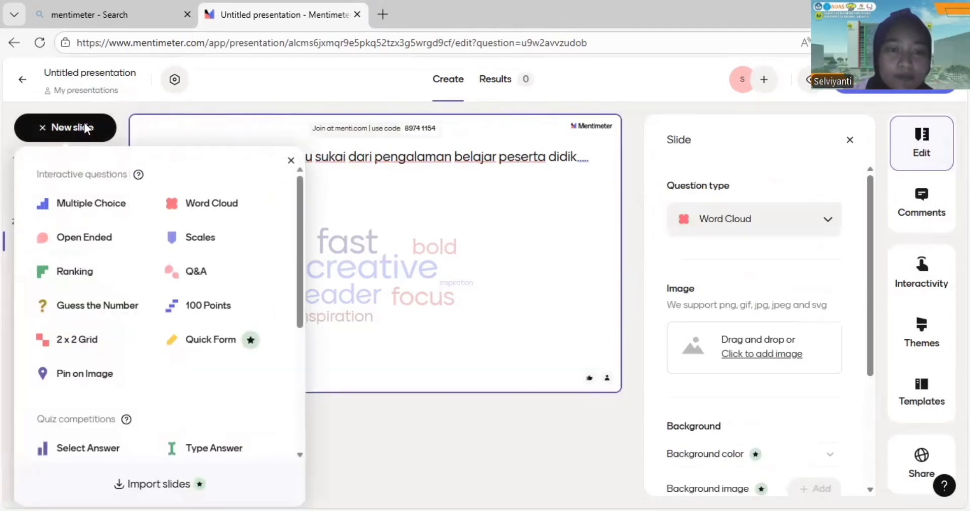
click(214, 204)
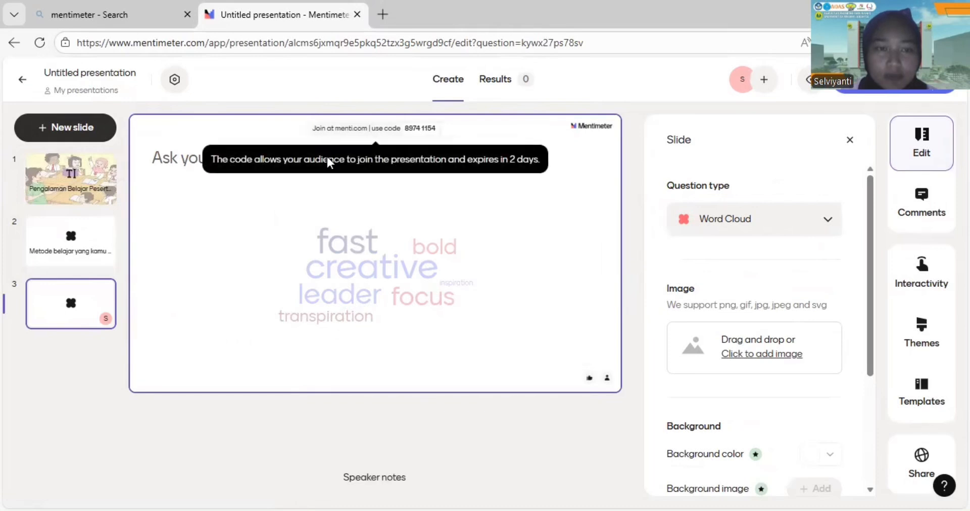
click(189, 164)
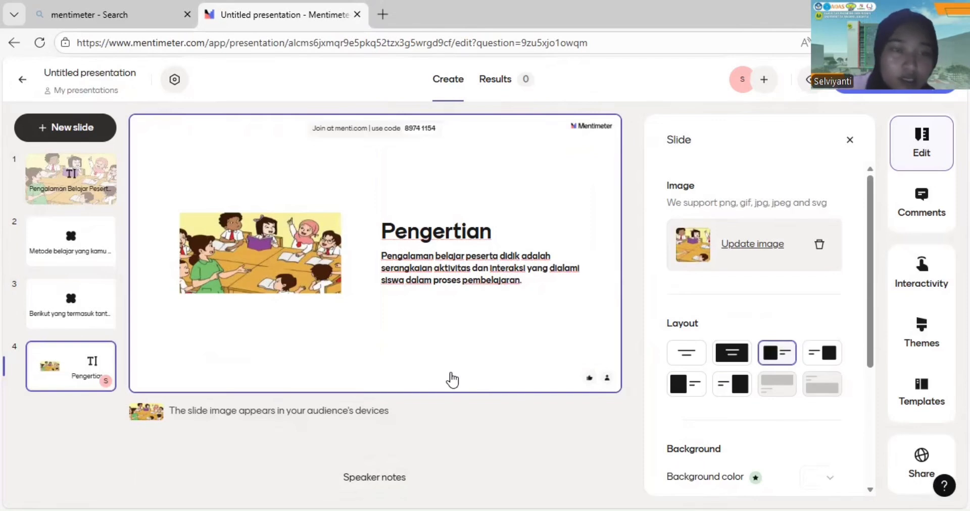
- Add a Text slide headed "Tujuan Pengalaman Belajar Peserta Didik" with four bulleted goals, from "Perubahan perilaku dan karakter" to "Motivasi dan keterlibatan", beside the classroom image
click(70, 141)
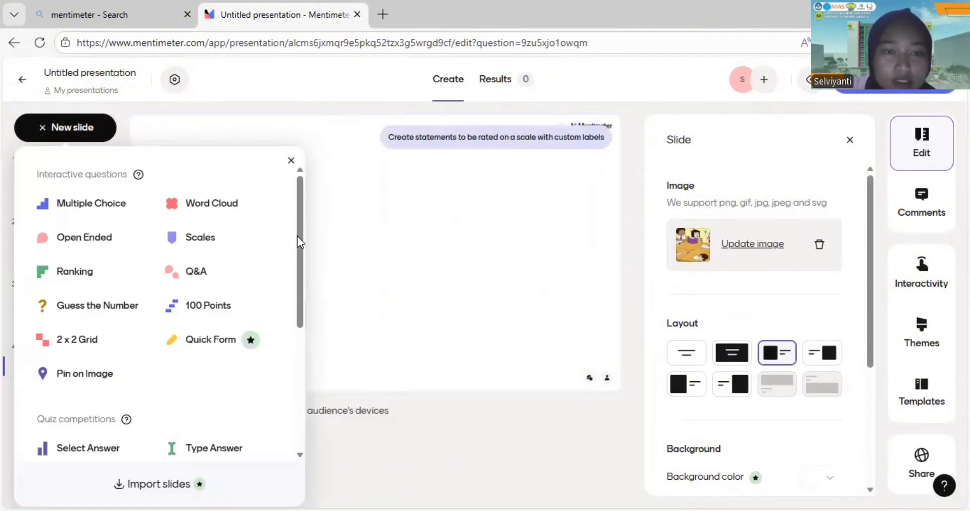
drag(298, 238, 297, 246)
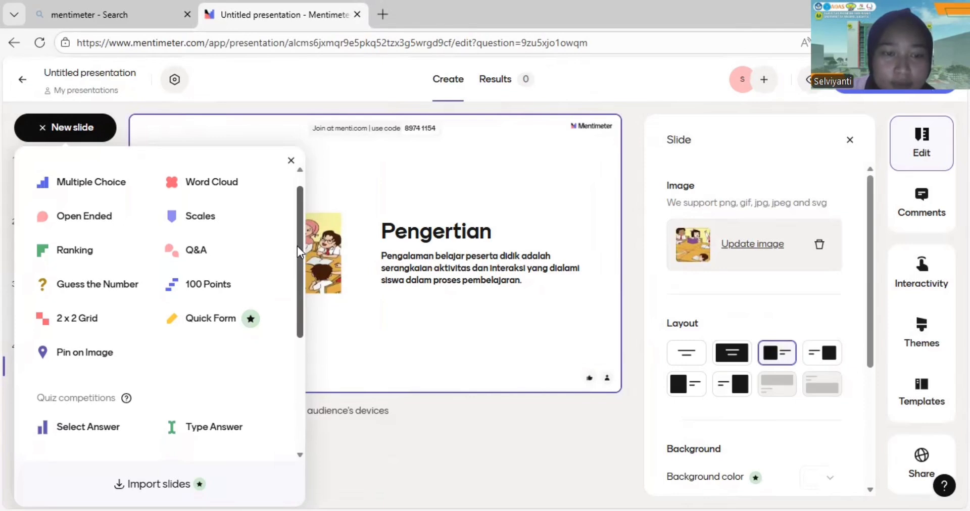
drag(297, 248, 290, 364)
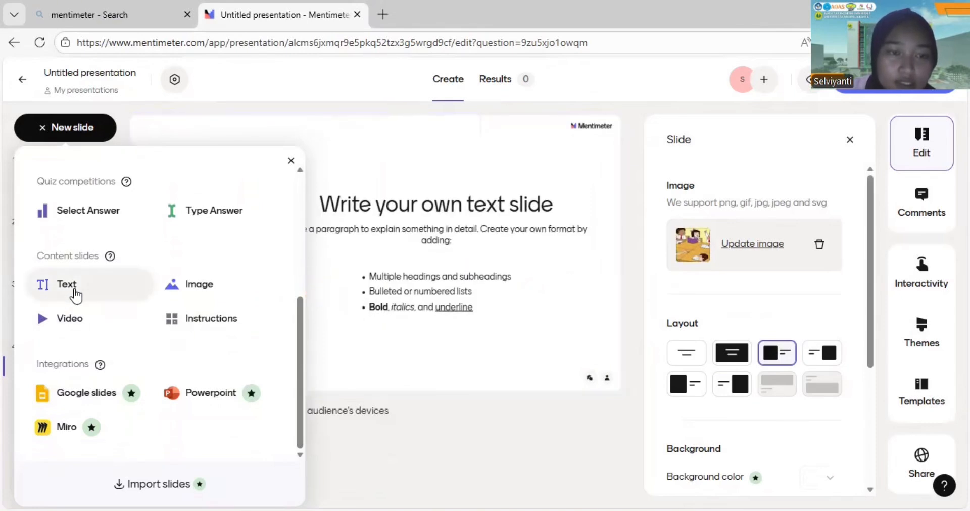
drag(75, 291, 74, 297)
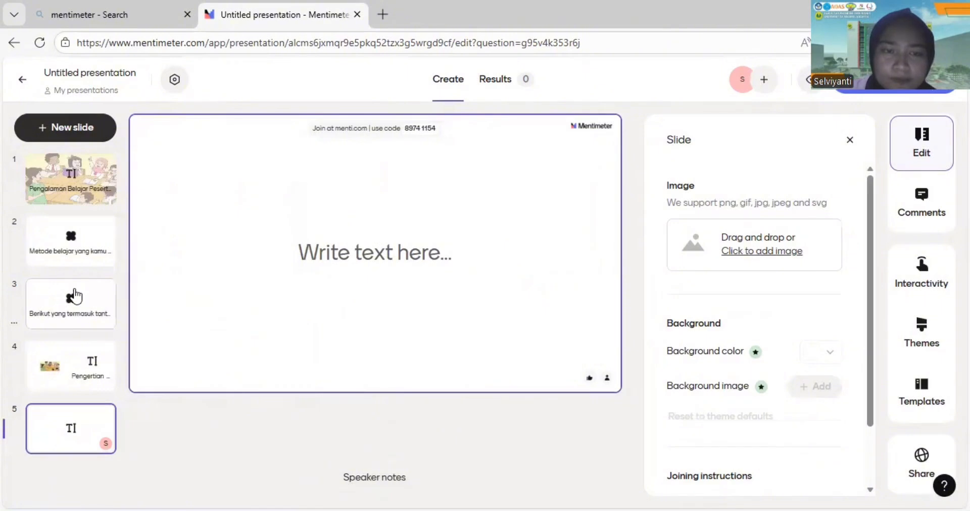
click(416, 257)
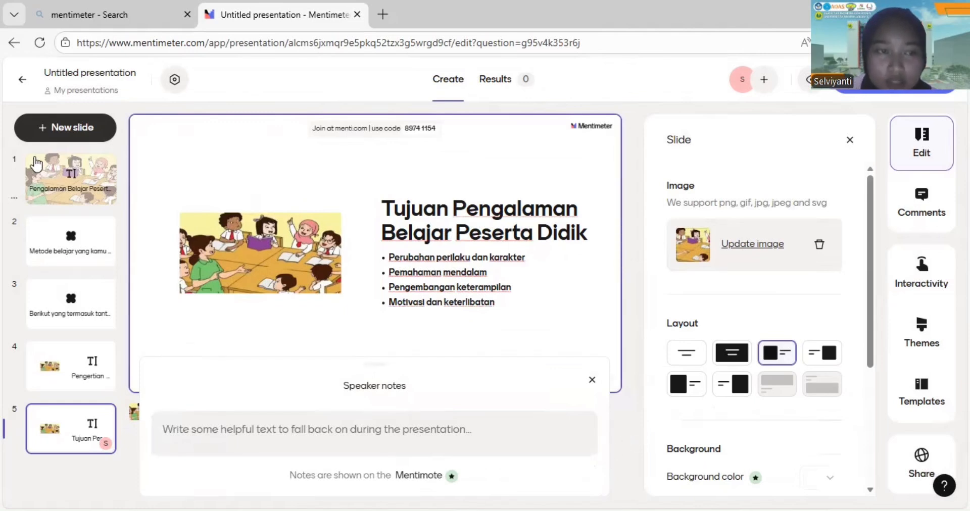
- Add a Text slide headed "Manfaat Pengalaman Belajar Peserta Didik" with seven bulleted benefits, from "Pemahaman & Retensi" to "Kesiapan Dunia Nyata", beside the classroom image
click(69, 136)
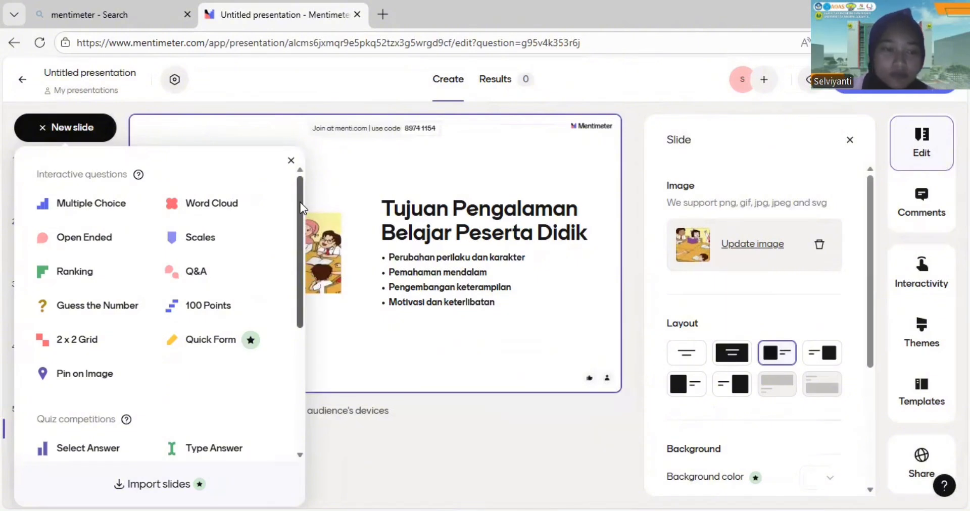
drag(300, 202, 294, 328)
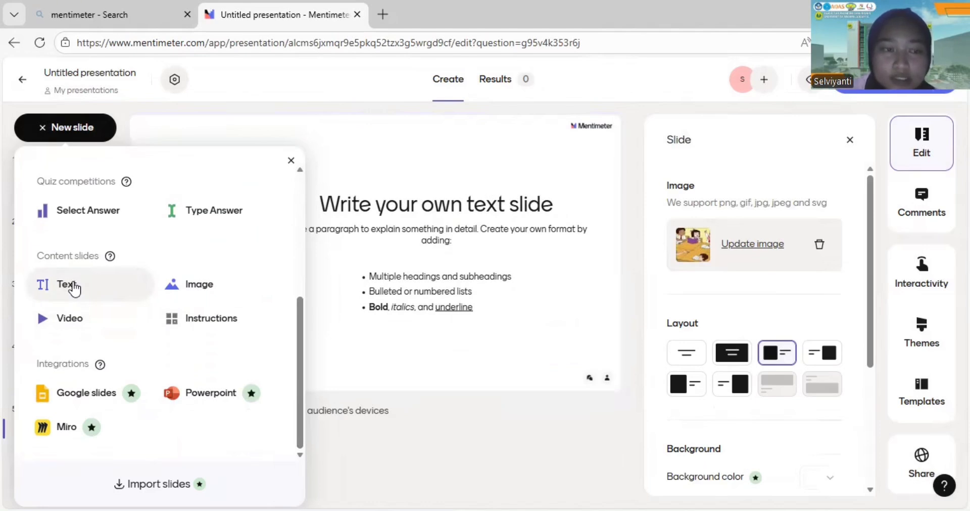
drag(74, 288, 75, 287)
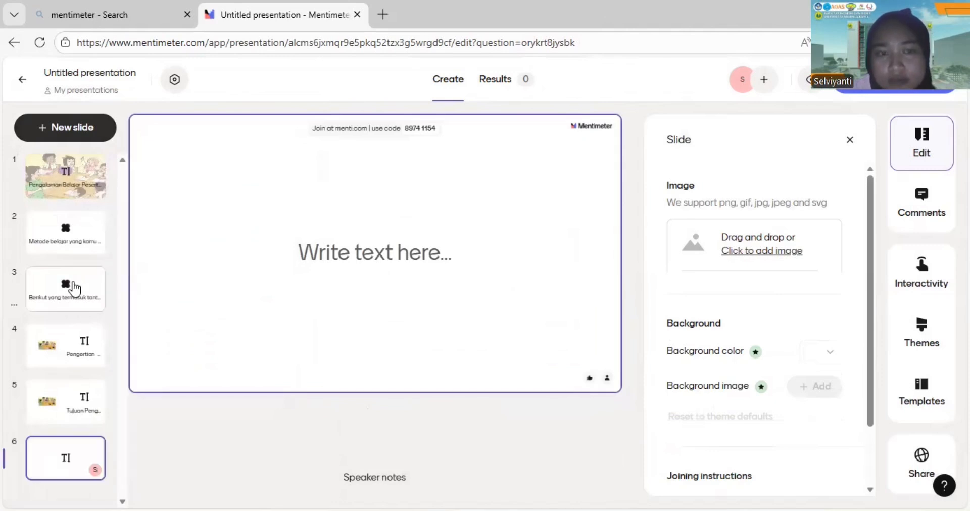
click(419, 235)
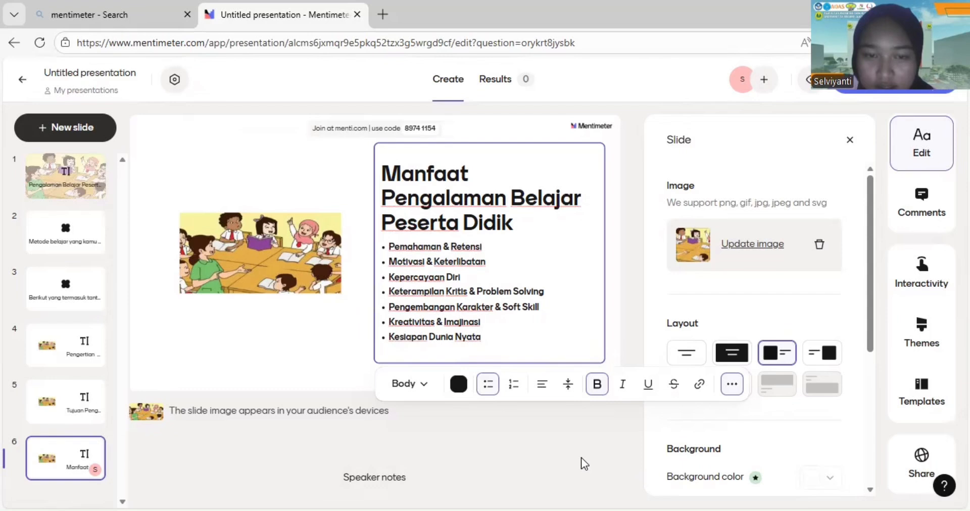
- Add a Multiple Choice slide asking "yang dimaksud dengan pengalaman belajar peserta didik adalah...."
click(581, 459)
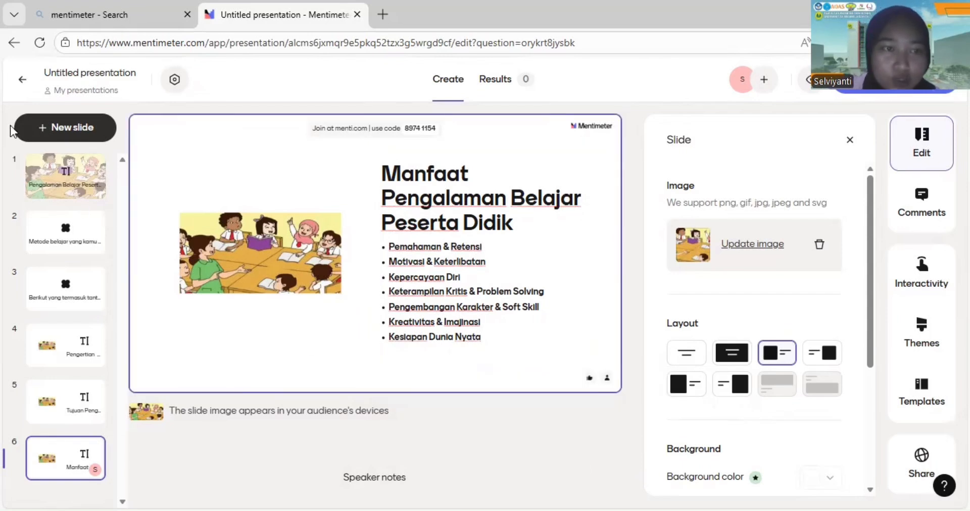
click(50, 132)
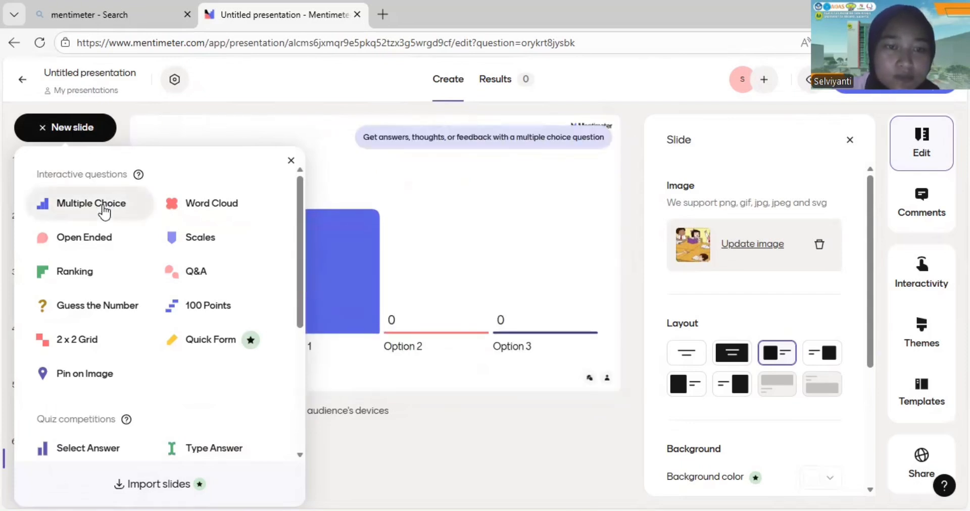
click(101, 205)
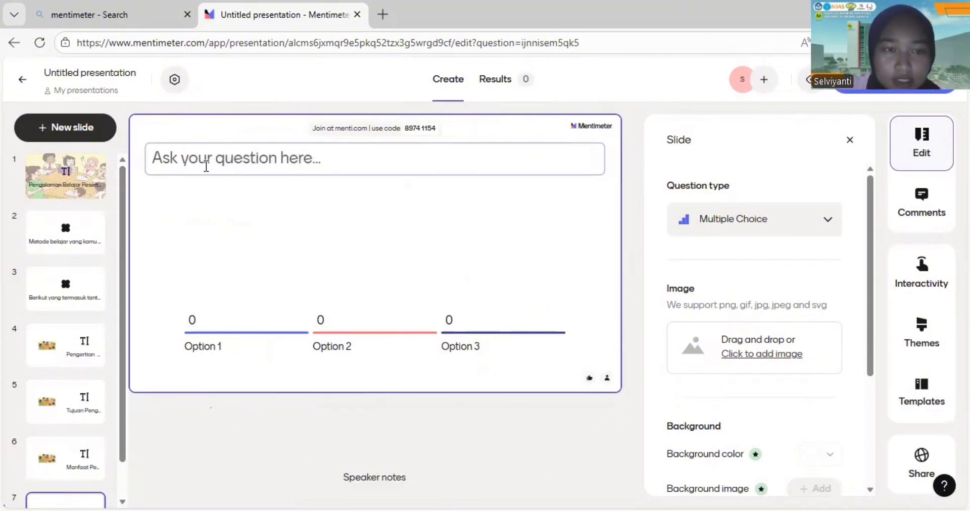
click(206, 166)
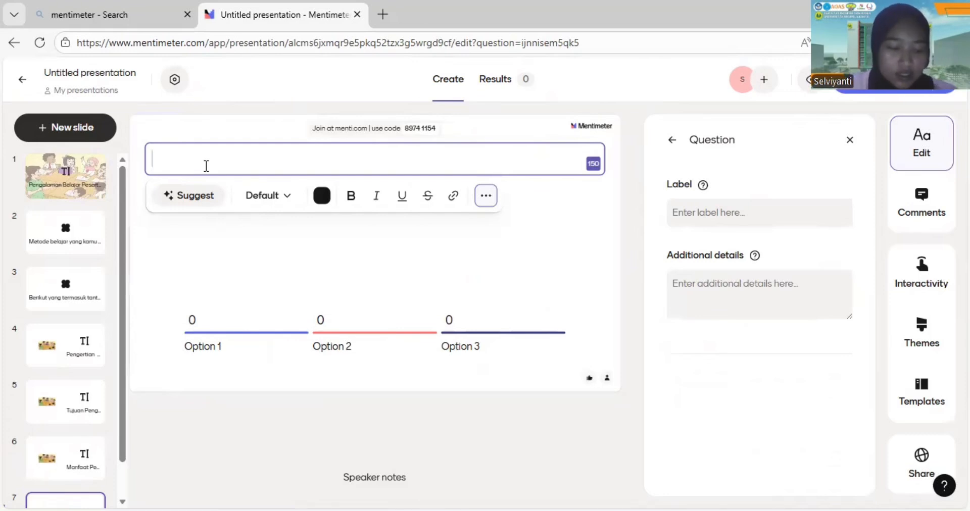
text(yang dimaksud dengan pengalaman  belajar peserta didik adalah....)
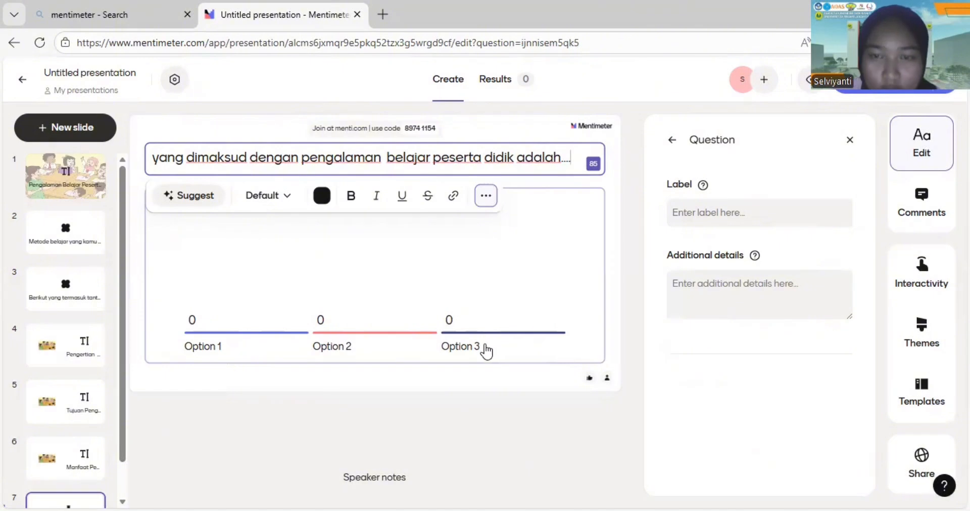
- Add a fourth answer option to the new Multiple Choice question
click(544, 300)
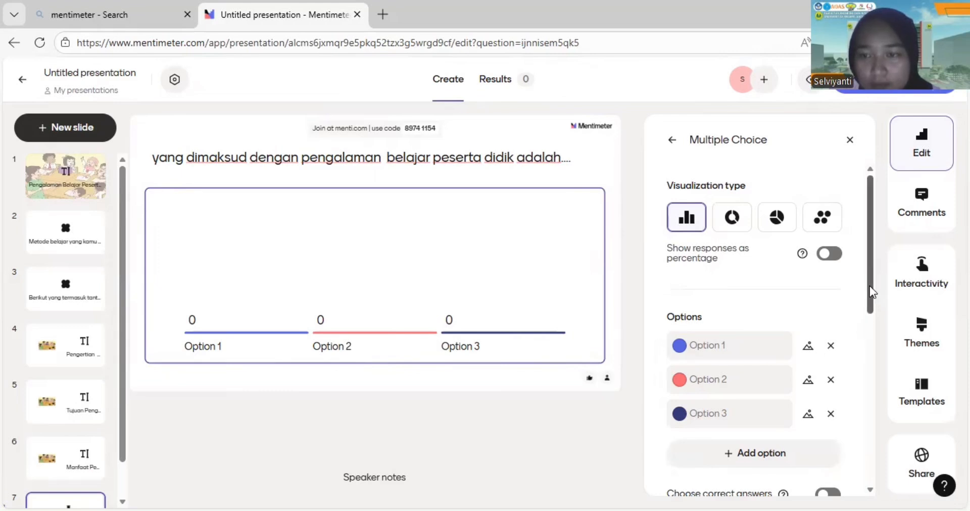
scroll(871, 293, down, 1)
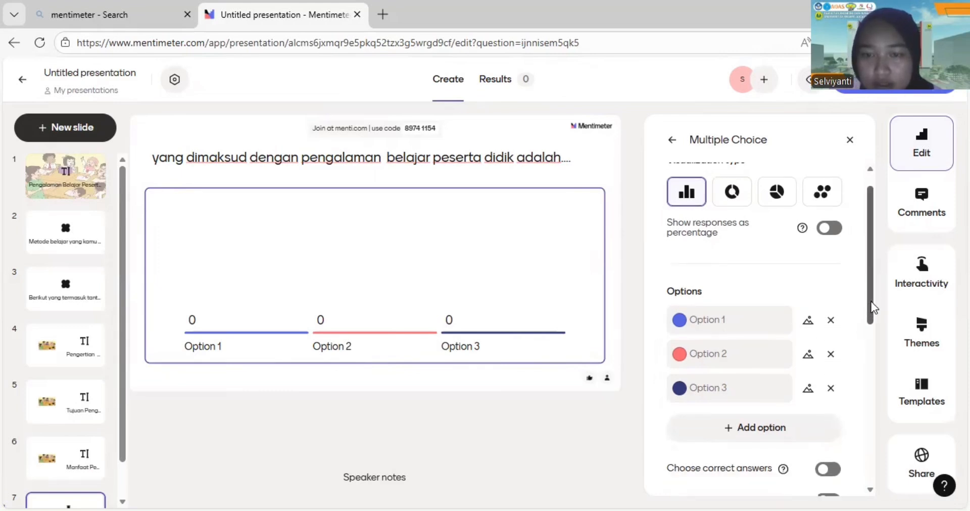
click(743, 305)
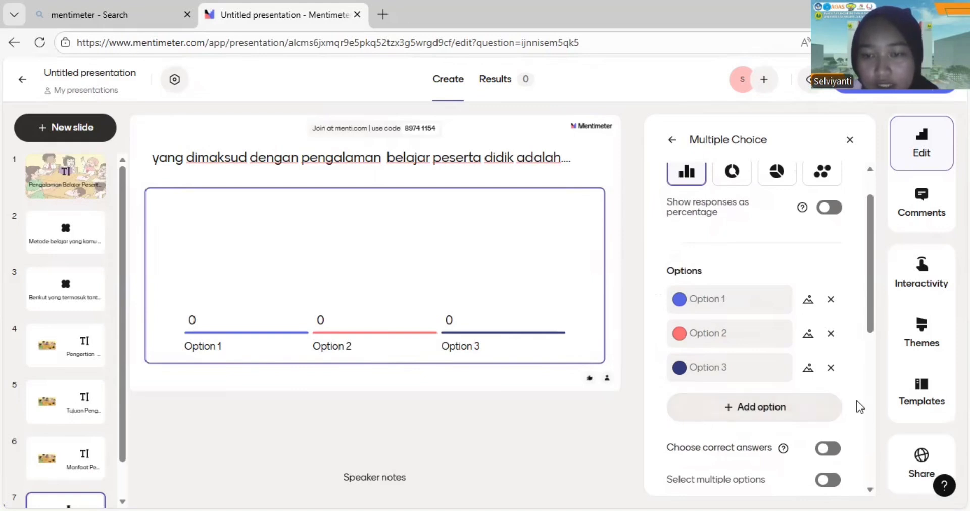
click(744, 412)
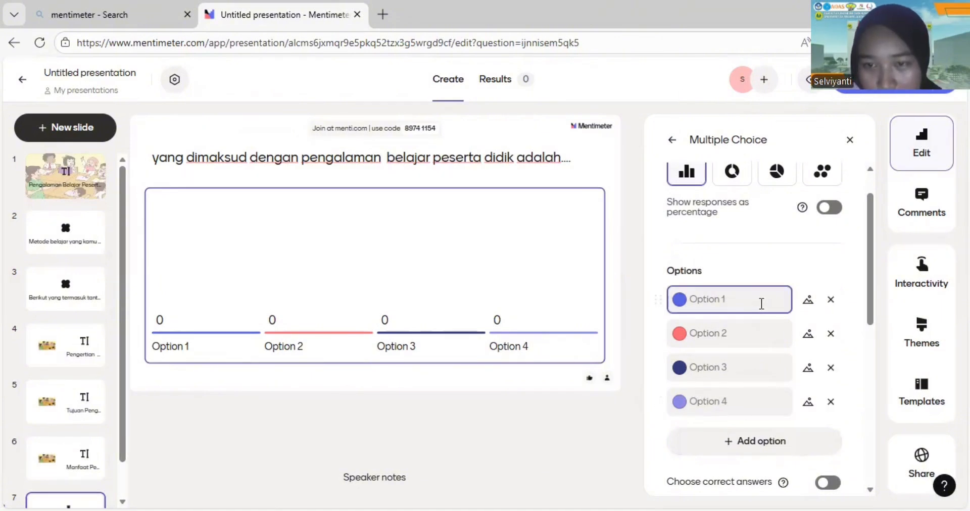
- Fill the options with "A. Nilai akhir yang diperoleh siswa", "B. Proses dan kegiatan yang dialami", "C. Jumlah tugas yang diberikan" and "D. Lama waktu belajar disekolah"
click(717, 302)
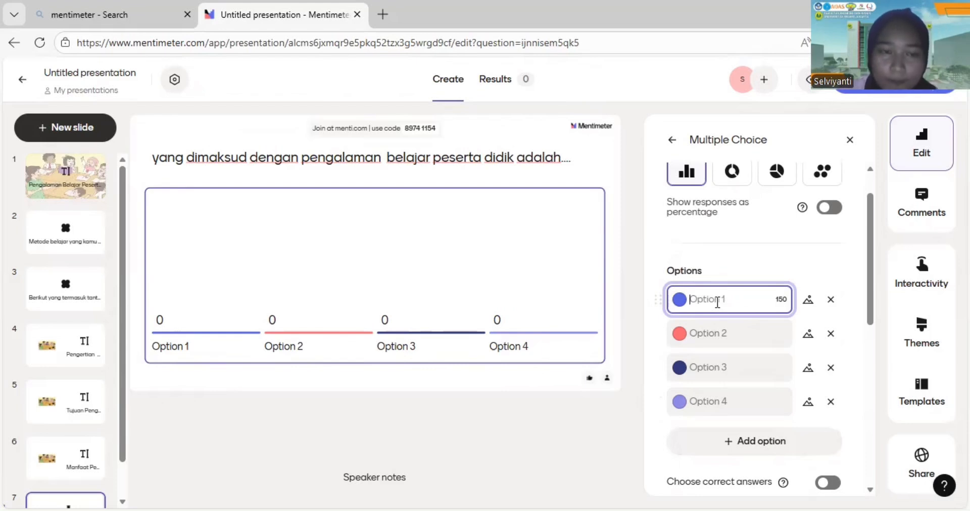
text(A)
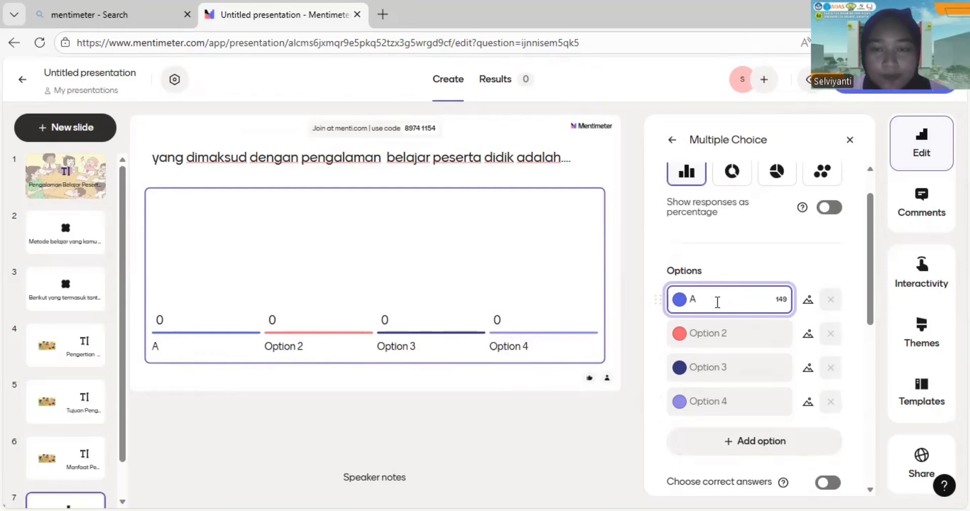
text(.)
click(701, 334)
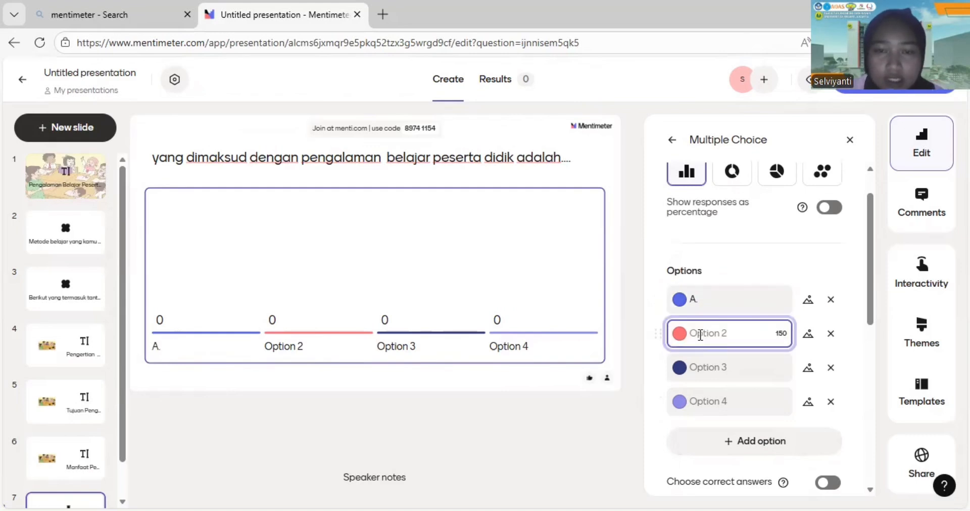
text(B.)
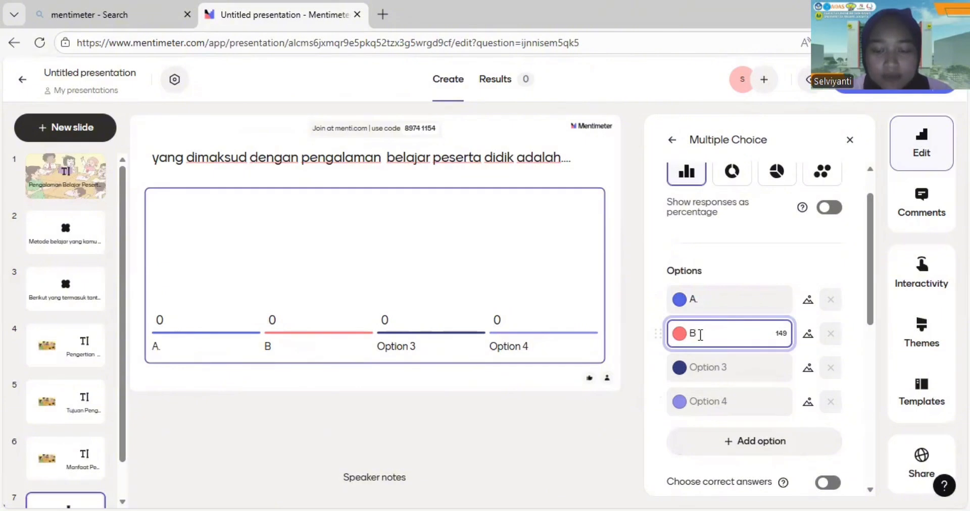
click(708, 370)
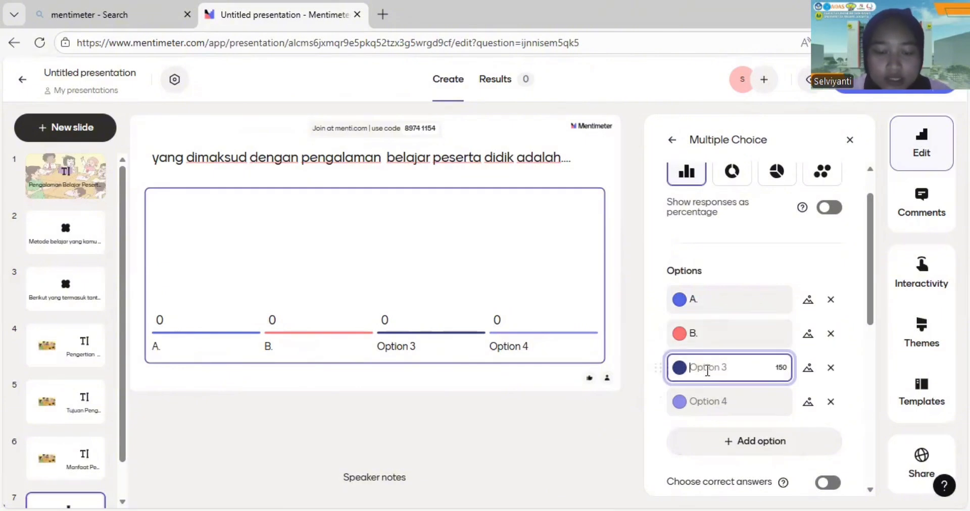
text(C.)
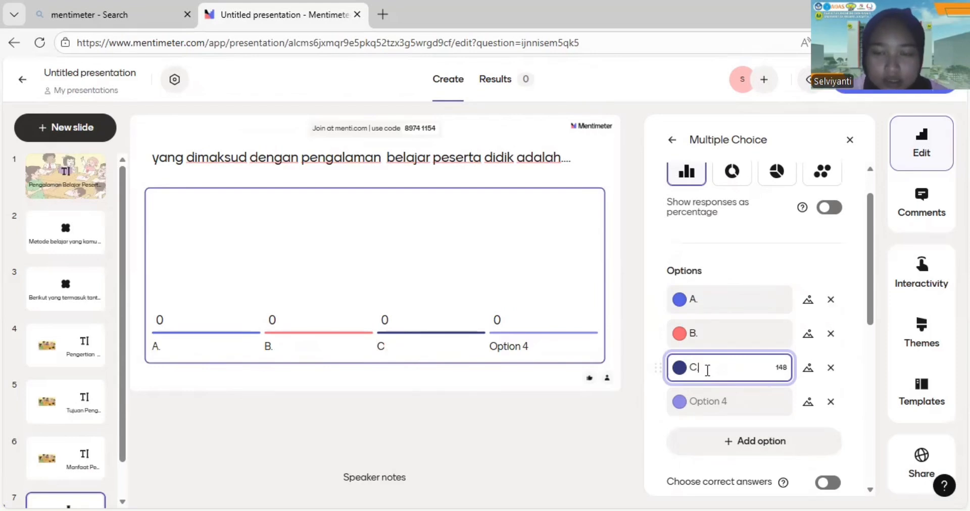
click(707, 399)
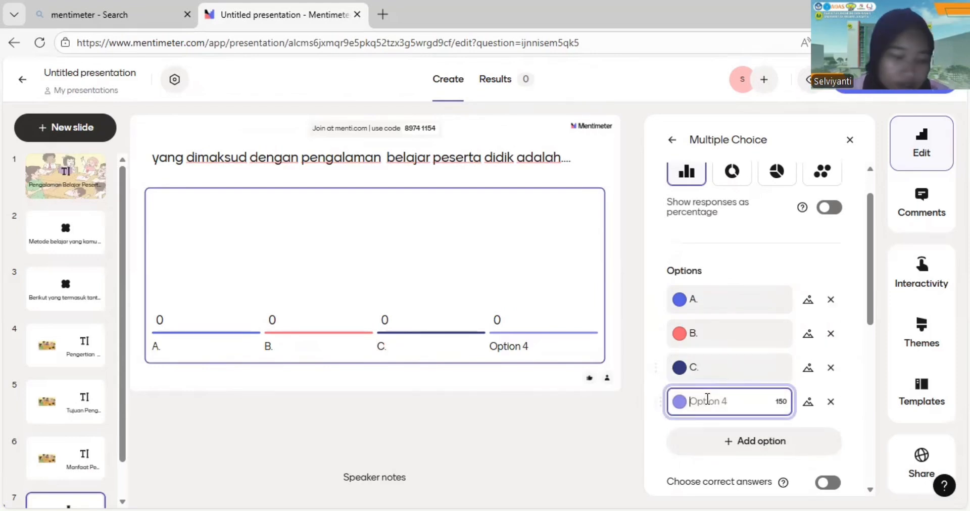
text(D)
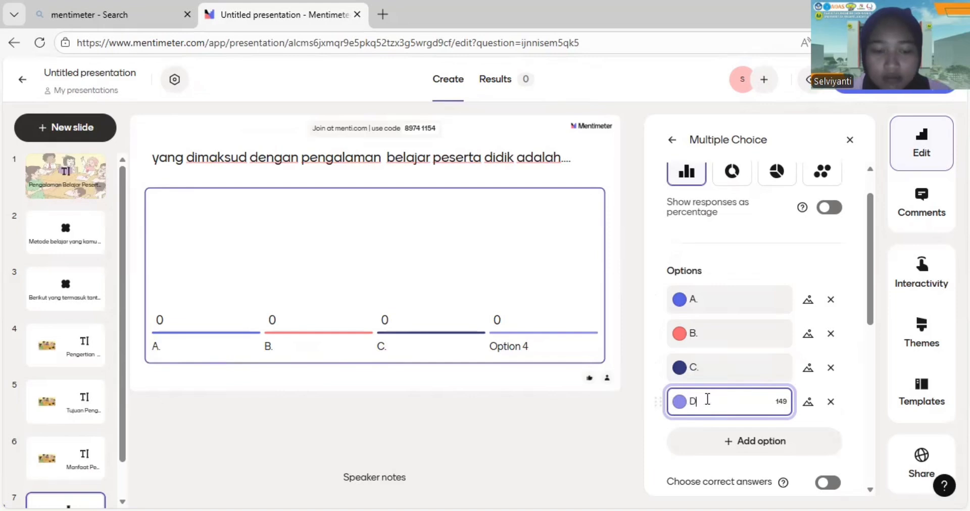
text(. Lama waktu belajar disekolah)
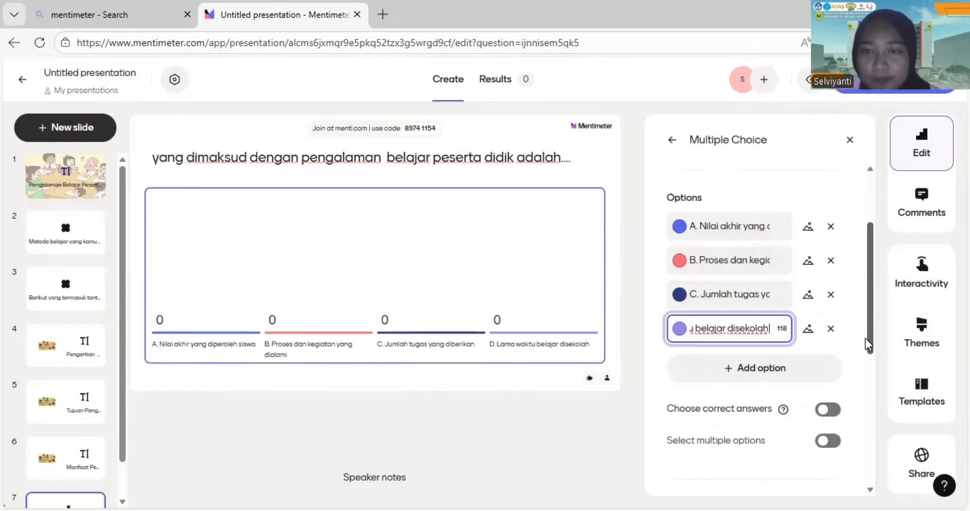
- Enable choosing correct answers for the question and mark option B, "Proses dan kegiatan yang dialami", as correct
drag(866, 338, 864, 341)
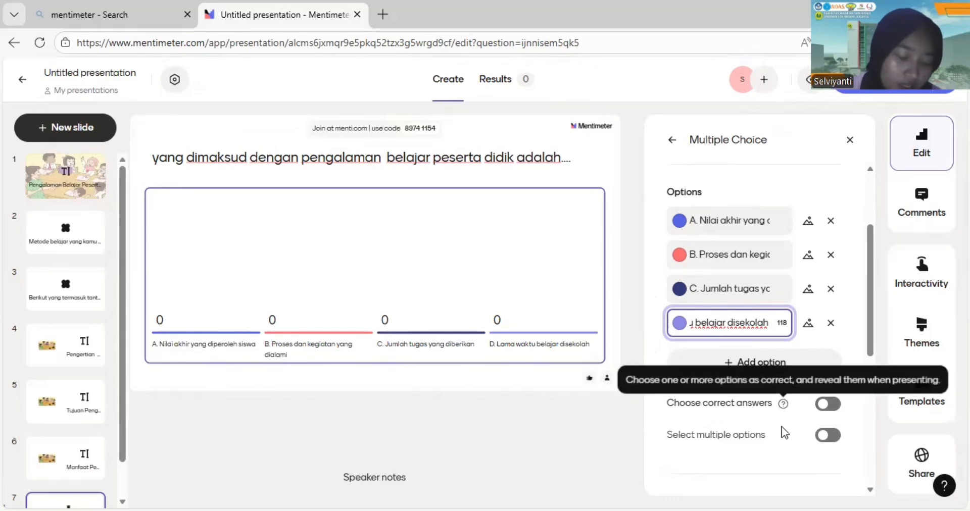
click(727, 258)
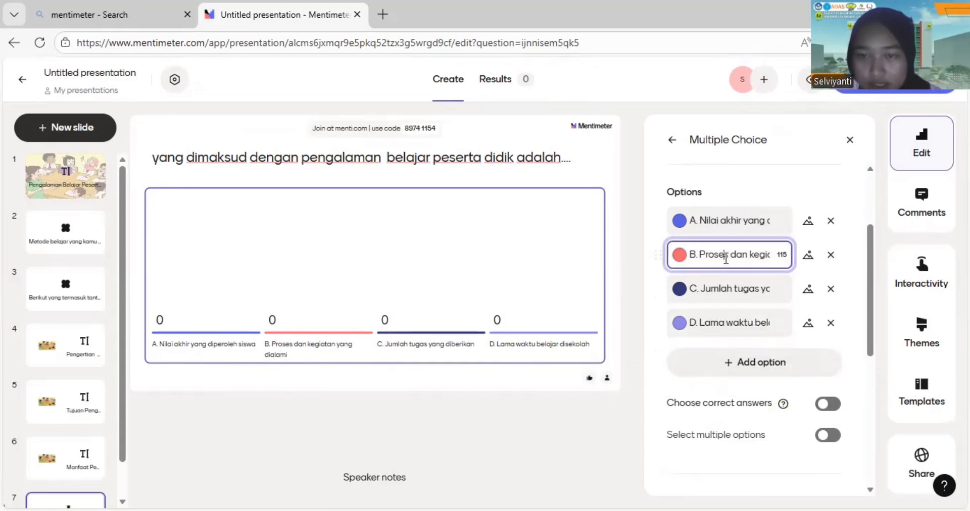
click(835, 404)
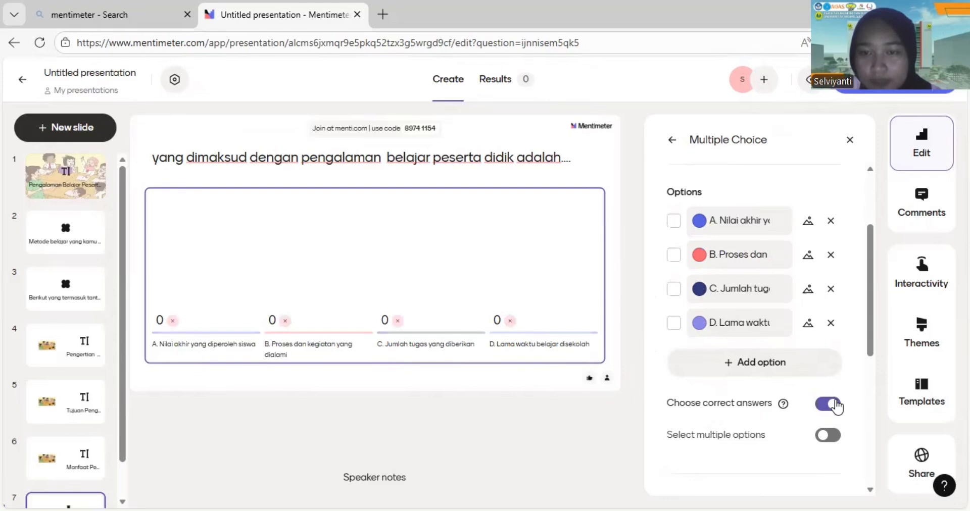
click(675, 255)
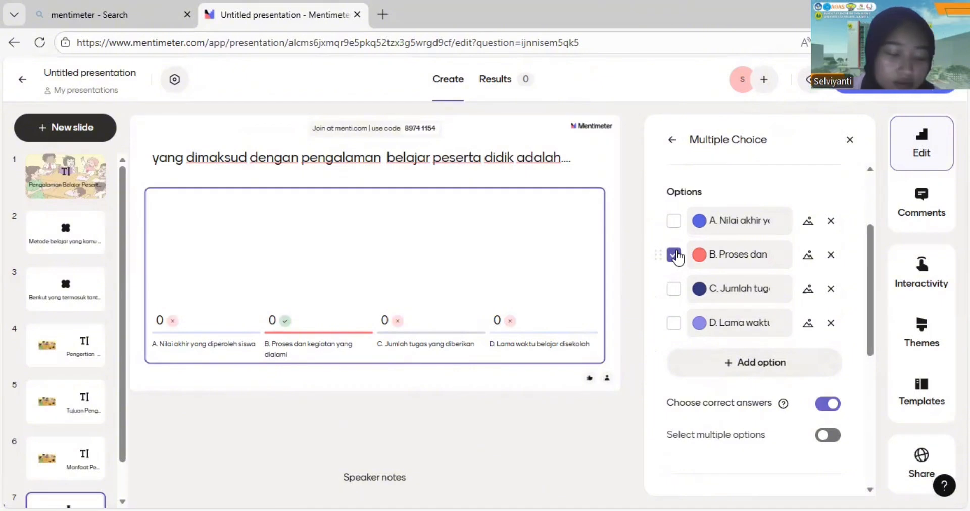
click(613, 244)
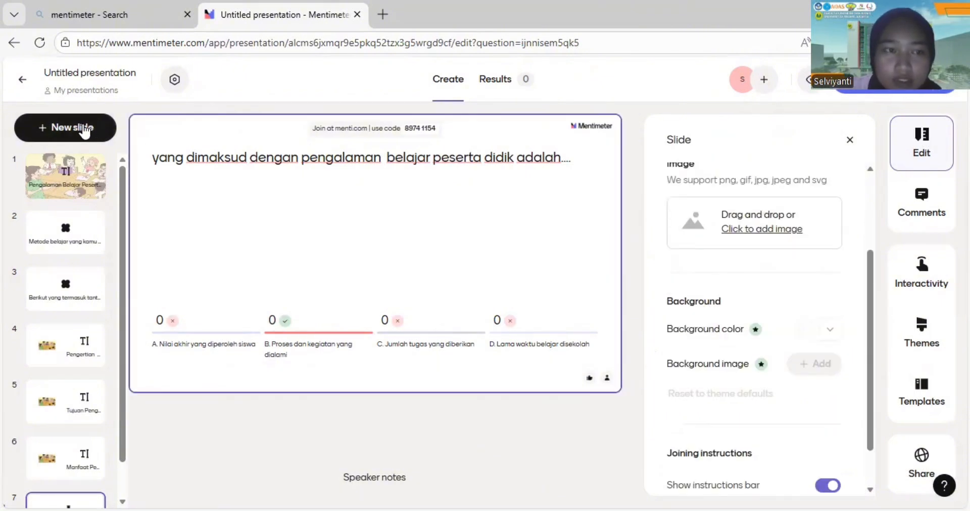
- Add another Multiple Choice slide asking "pengalaman belajar yang positif dapat ditunjukkan melalui...."
click(84, 130)
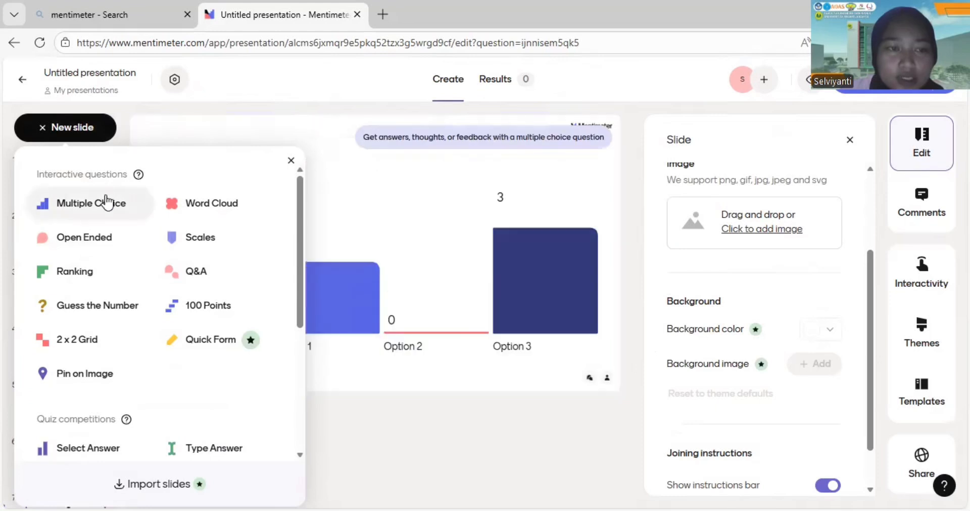
drag(105, 200, 106, 201)
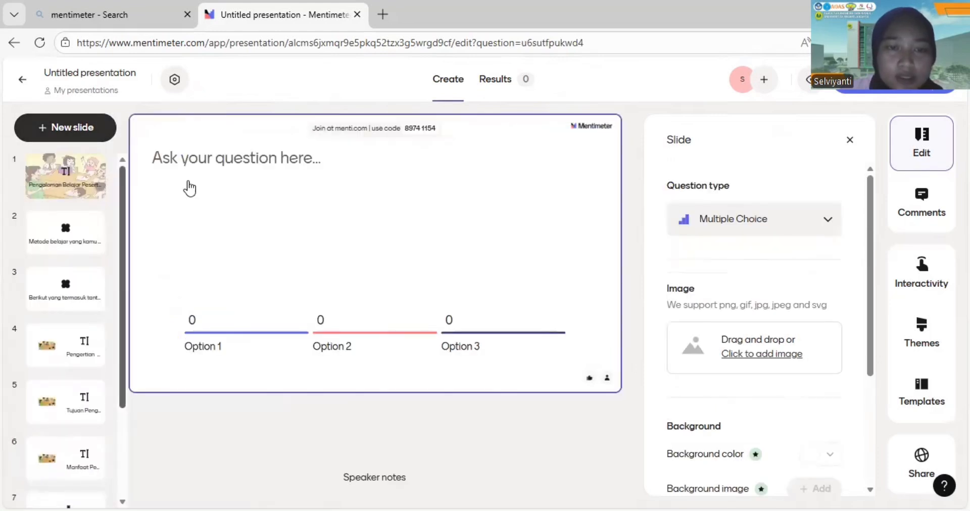
click(276, 158)
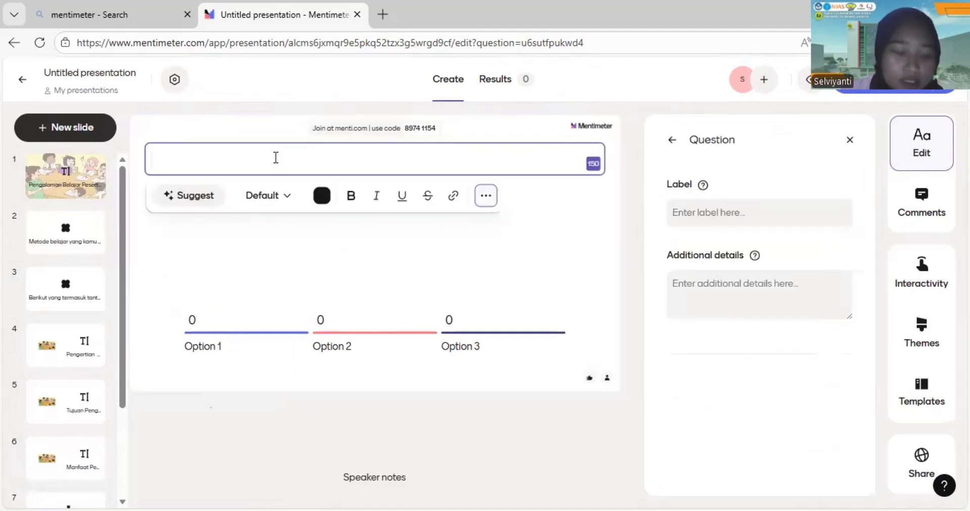
text(pengalaman belajar yang positif dapat ditunjukkan melalui....)
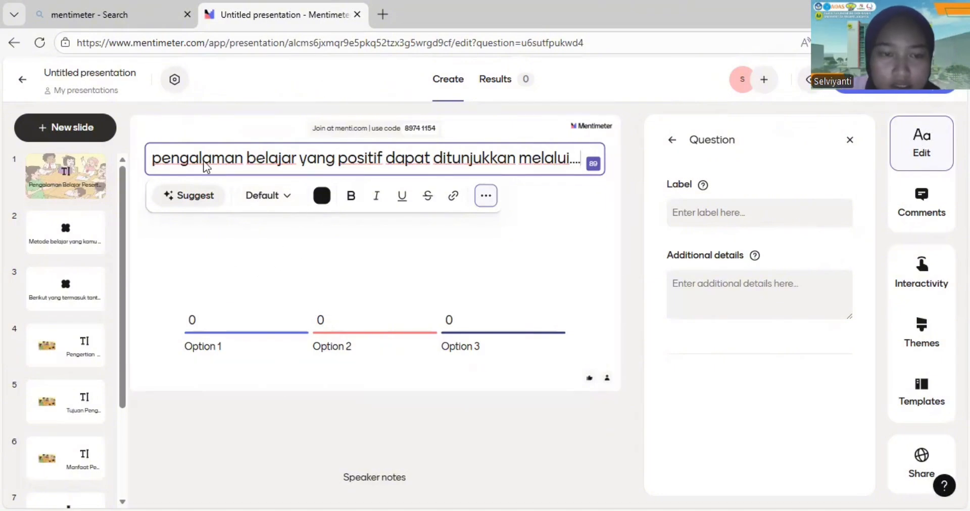
- Add a fourth answer option to the question about positive learning experiences
click(517, 263)
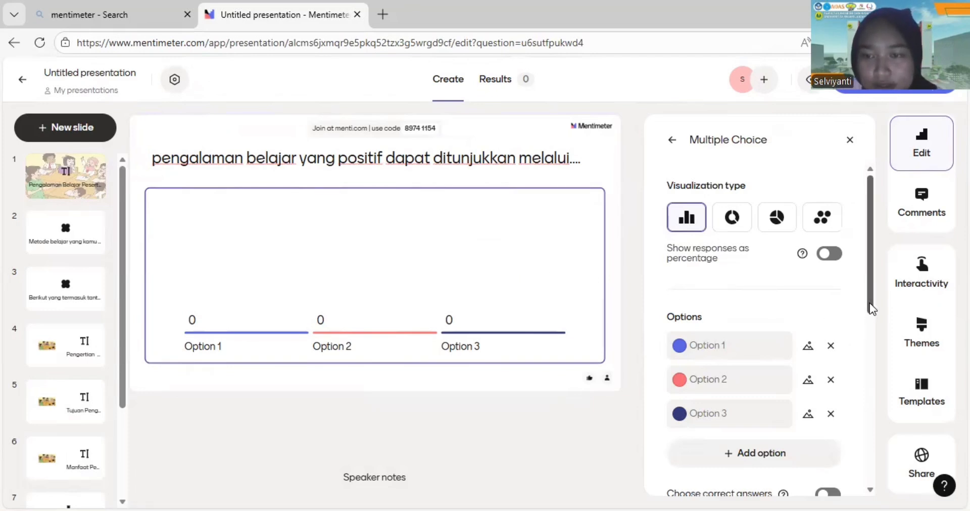
drag(870, 308, 870, 352)
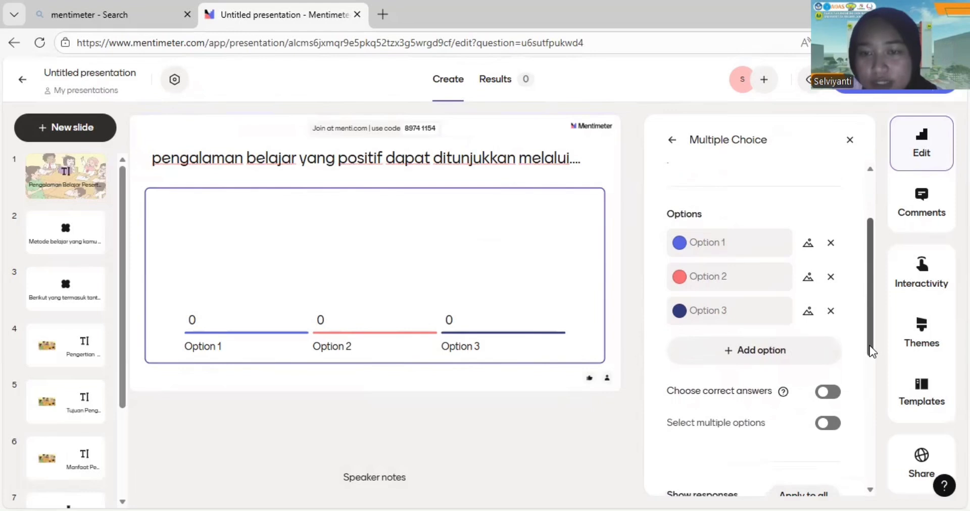
click(793, 356)
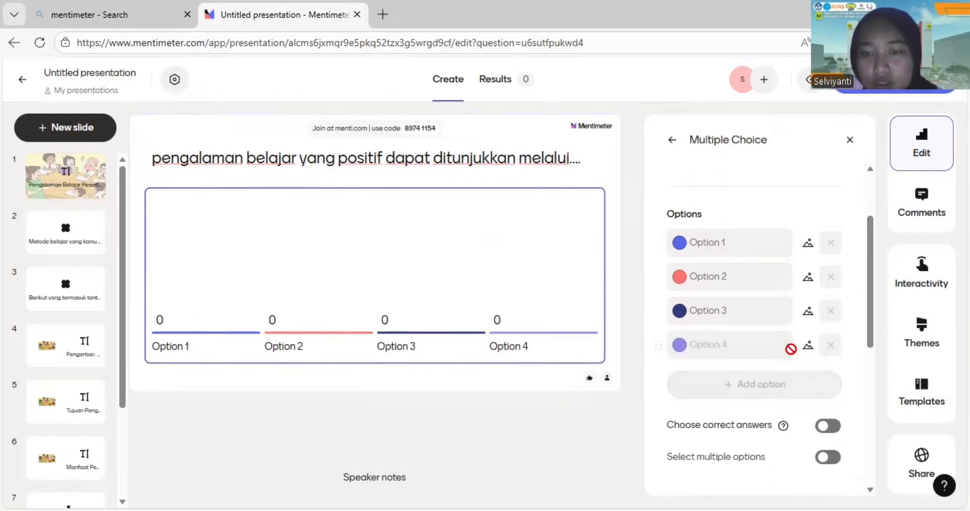
- Fill the first two options with "A. Siwa merasa bosan saat pelajaran" and "B. Siswa pasif dan tidak bertanya"
click(738, 238)
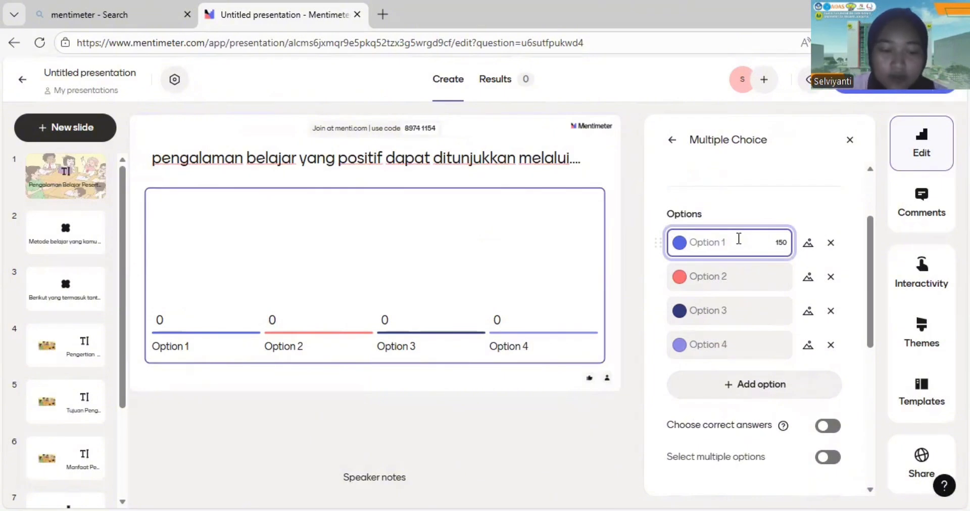
text(A.)
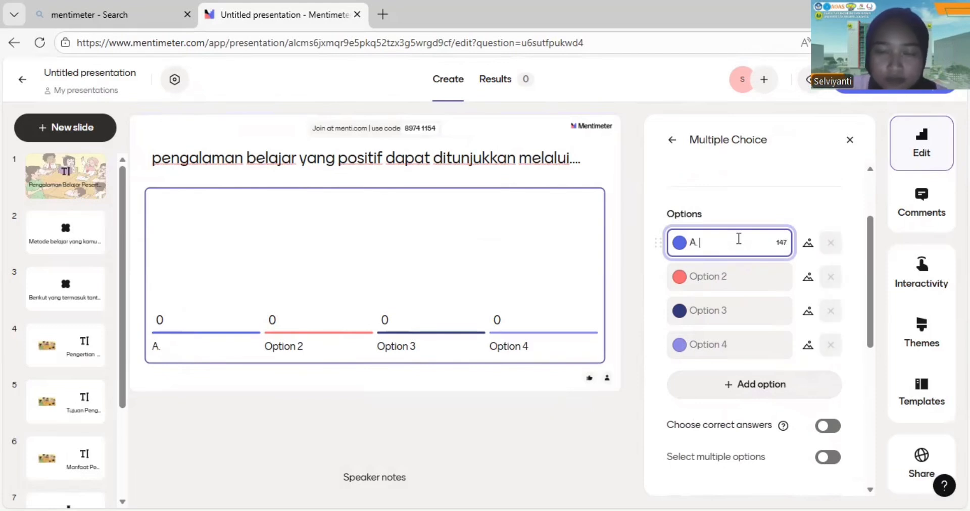
text(Siwa merasa bosan saat pelajaran)
click(737, 277)
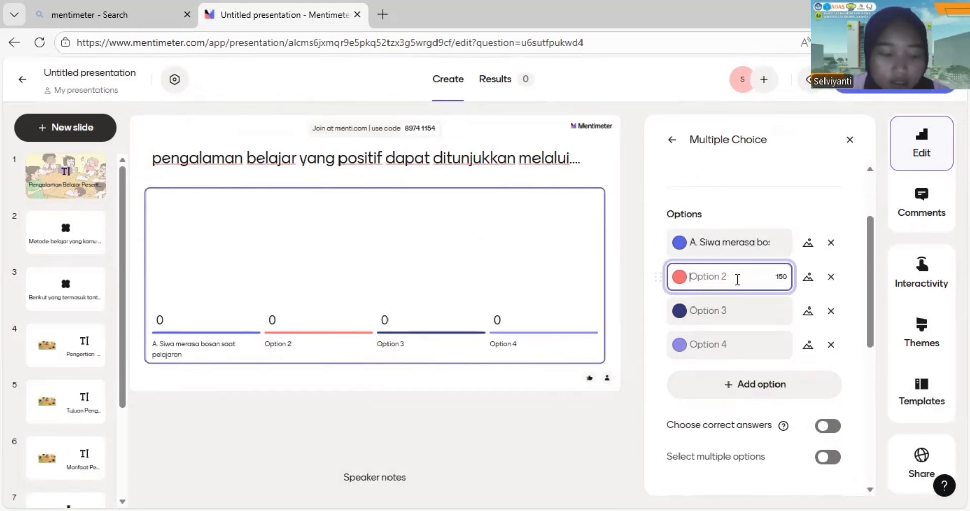
text(B. )
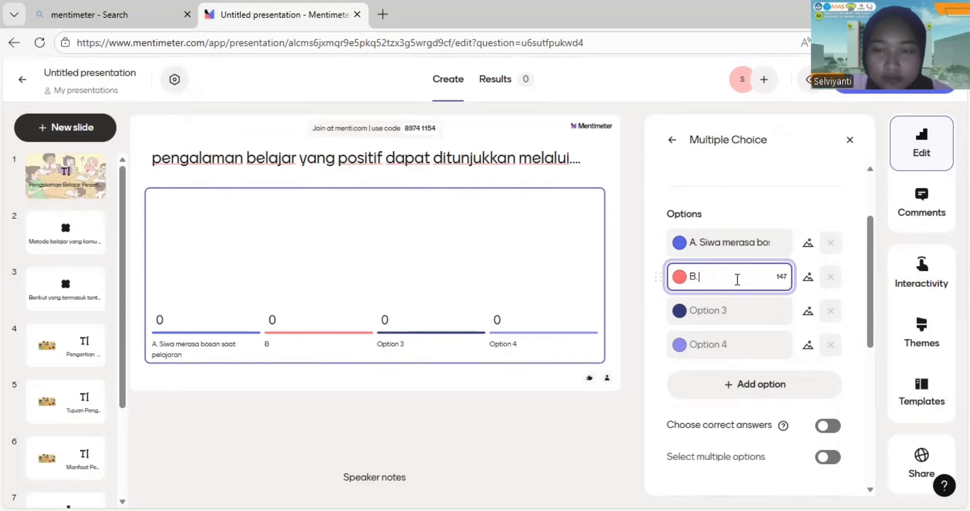
text(Siswa pasif dan tidak bertanya)
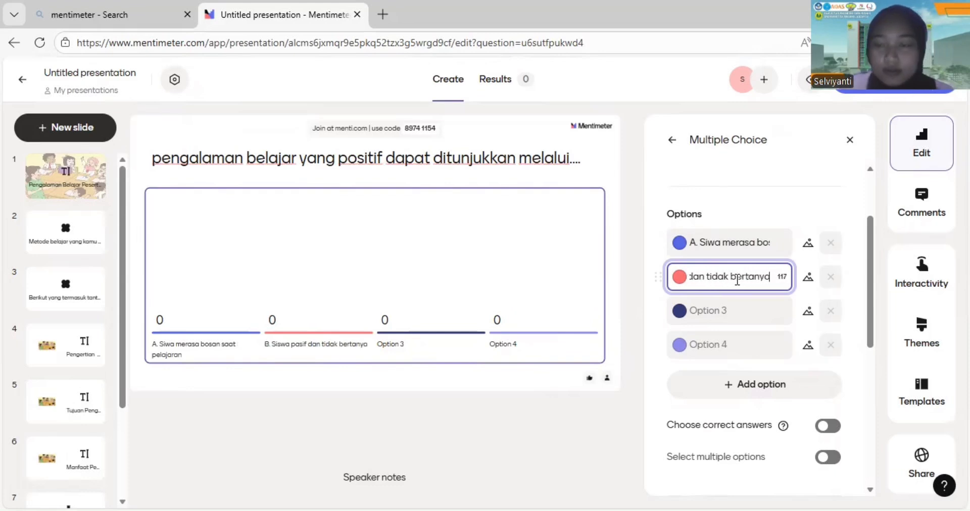
- Fill the third and fourth options with "C. Siswa aktif berdiskusi dan memahami materi" and "D. Siswa sering tidak hadir"
click(742, 308)
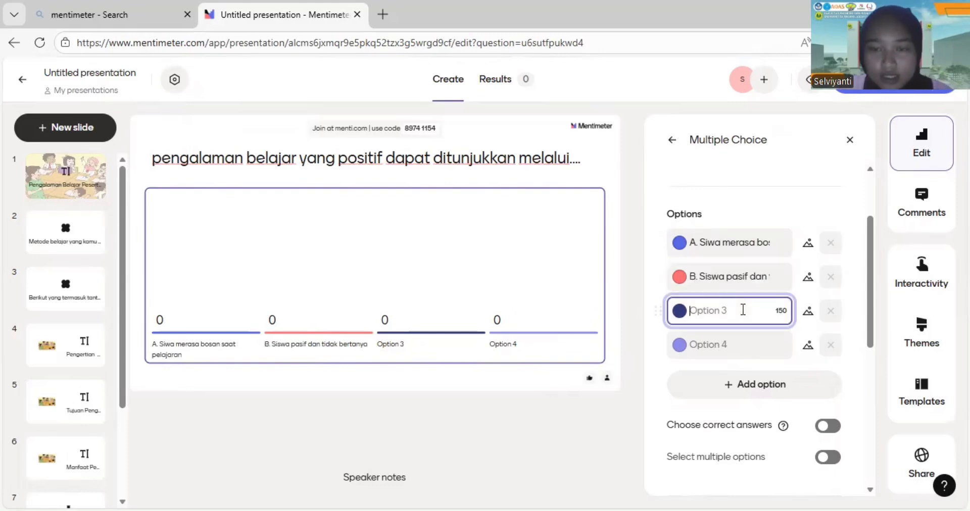
text(C. Siswa aktif berdiskusi dan memahami materi)
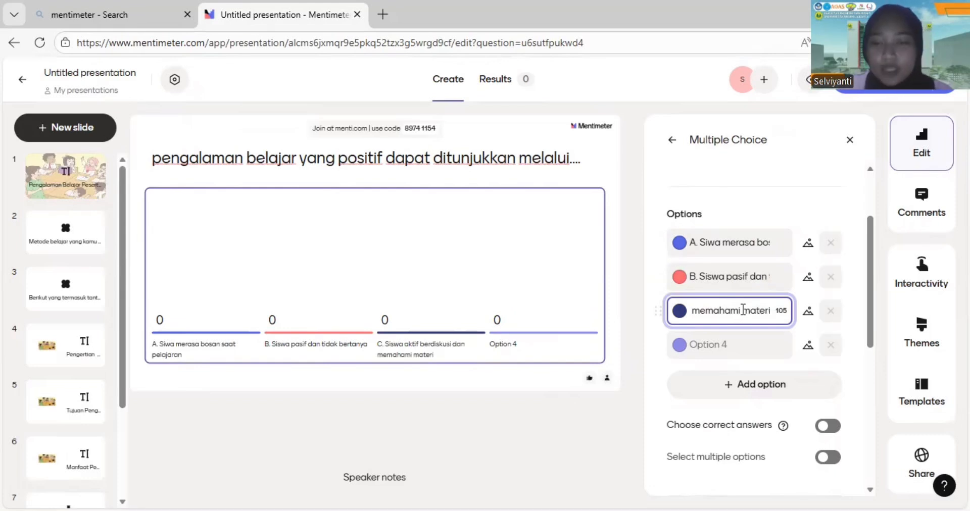
click(738, 343)
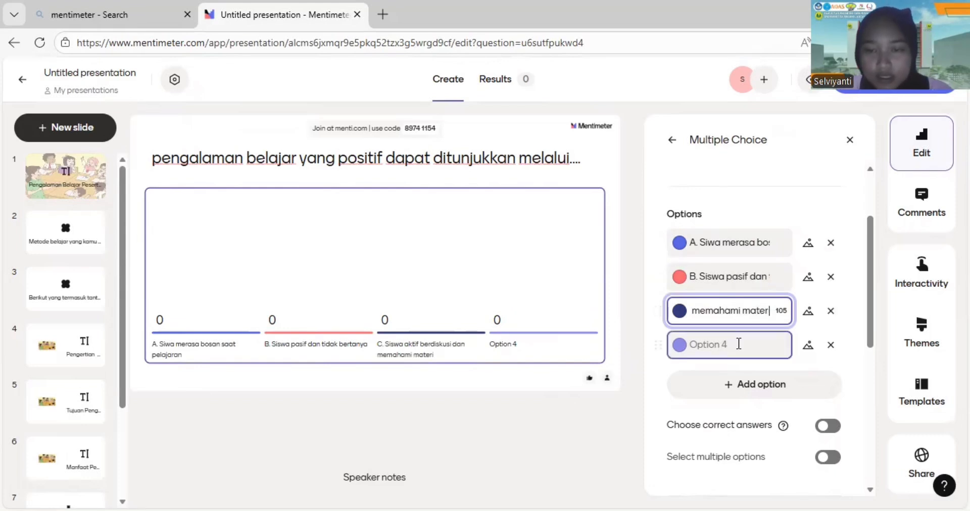
text(D)
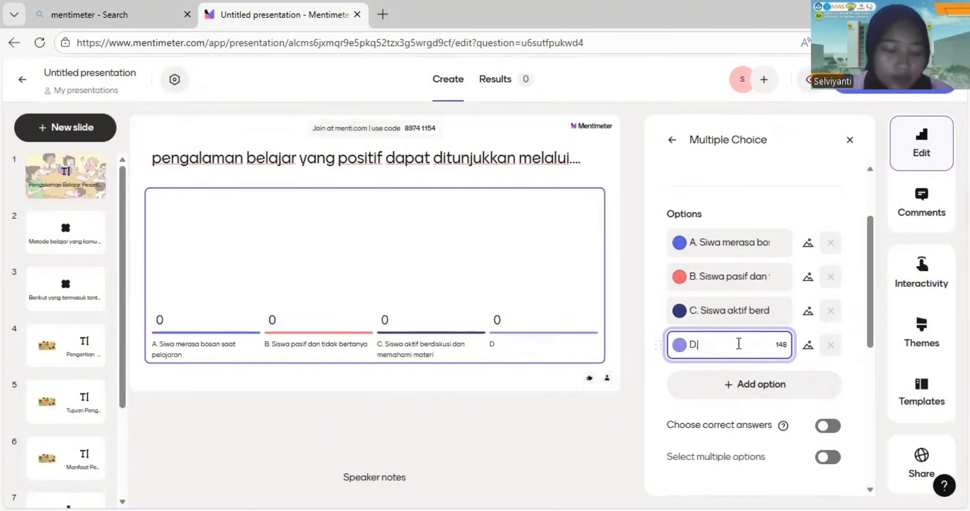
text(. Siswa)
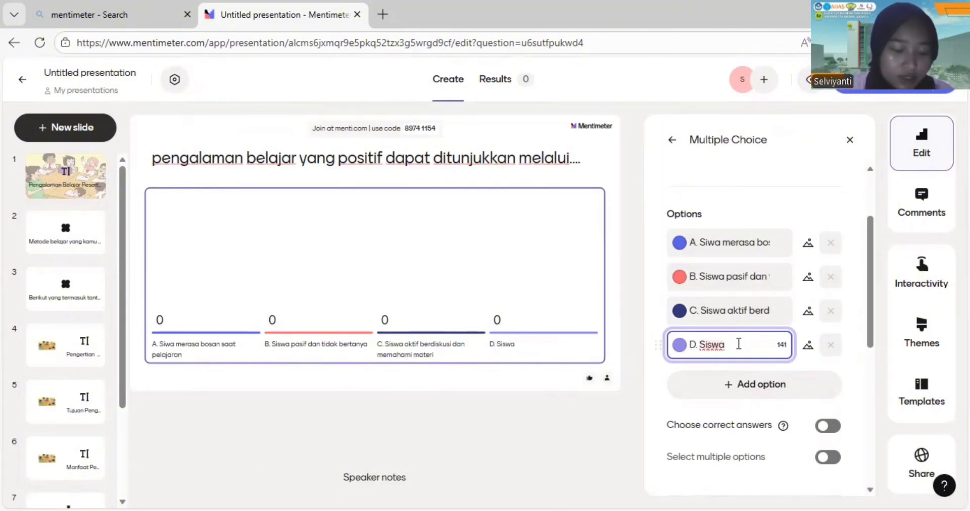
text( sering)
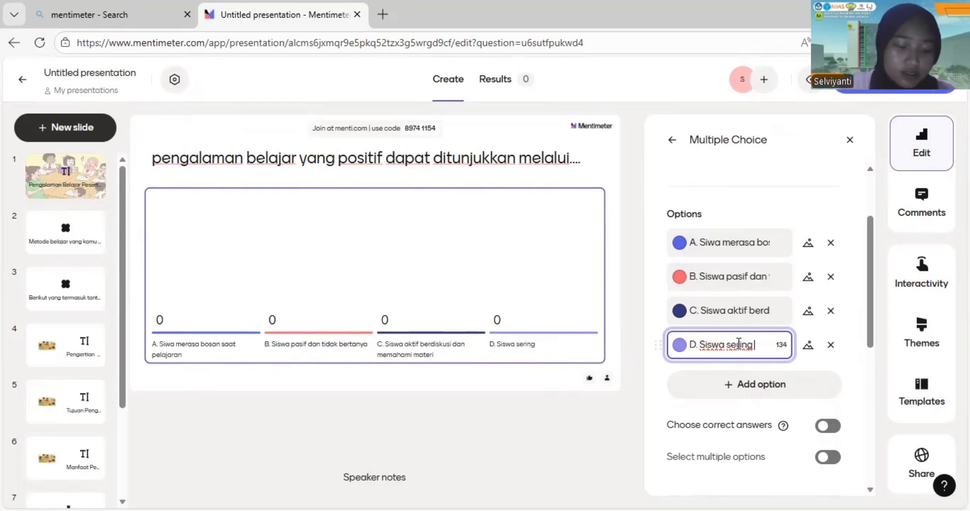
text( tidak hadir)
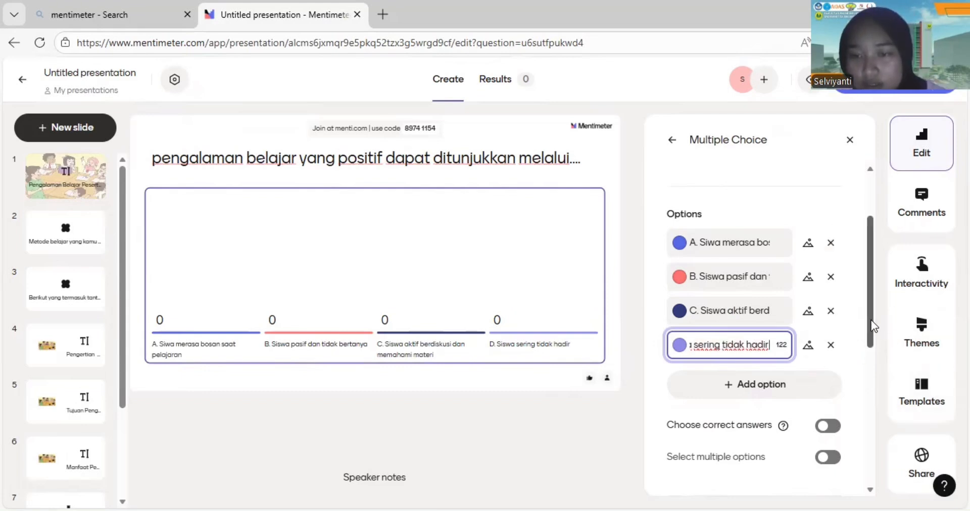
- Enable choosing correct answers for this question and mark option C, "Siswa aktif berdiskusi dan memahami materi", as correct
drag(874, 325, 874, 348)
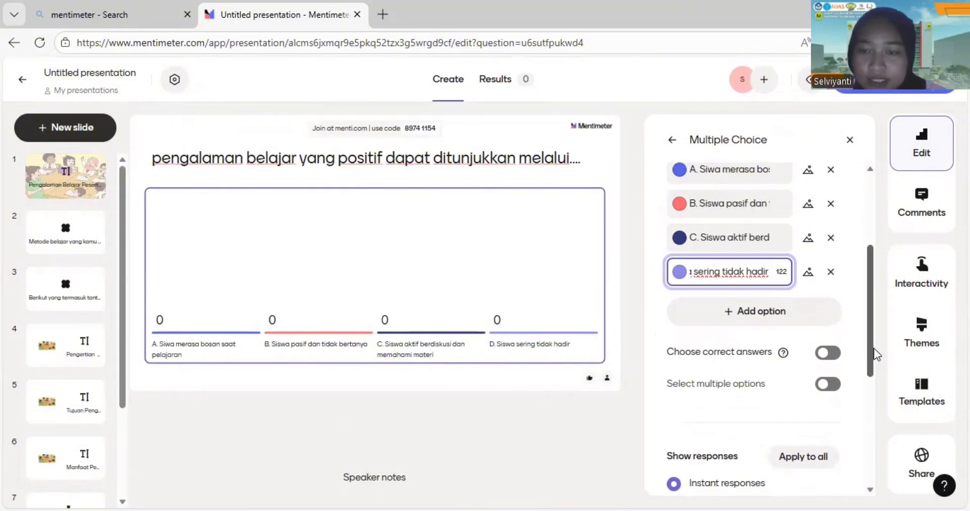
click(824, 356)
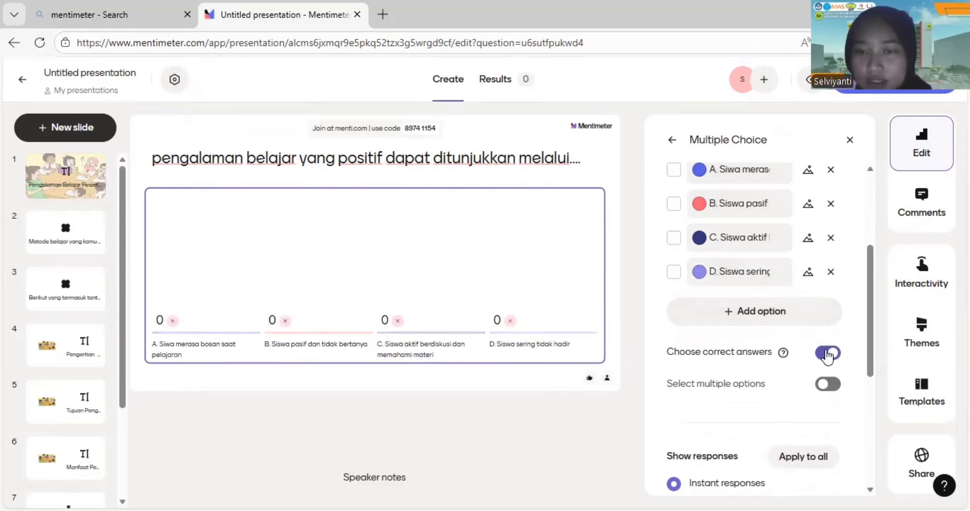
click(674, 239)
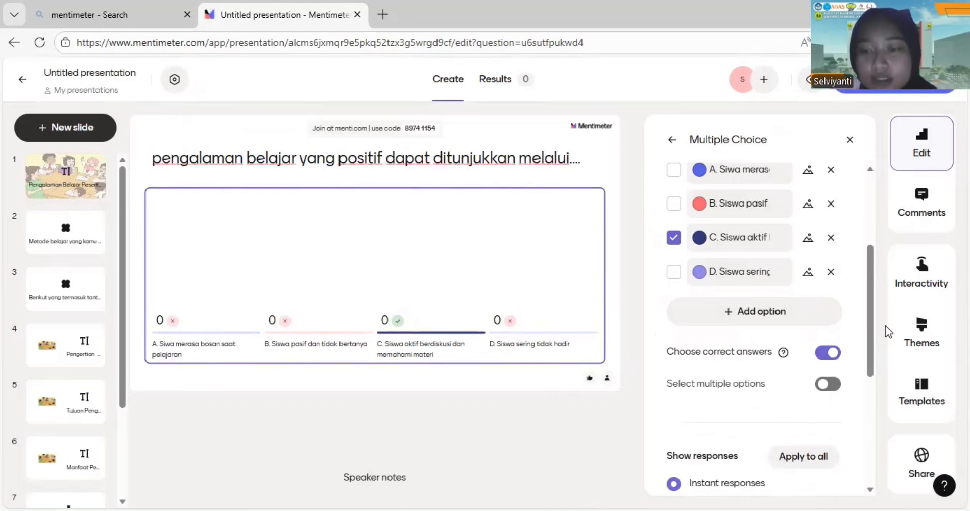
scroll(876, 348, down, 1)
drag(875, 348, 868, 275)
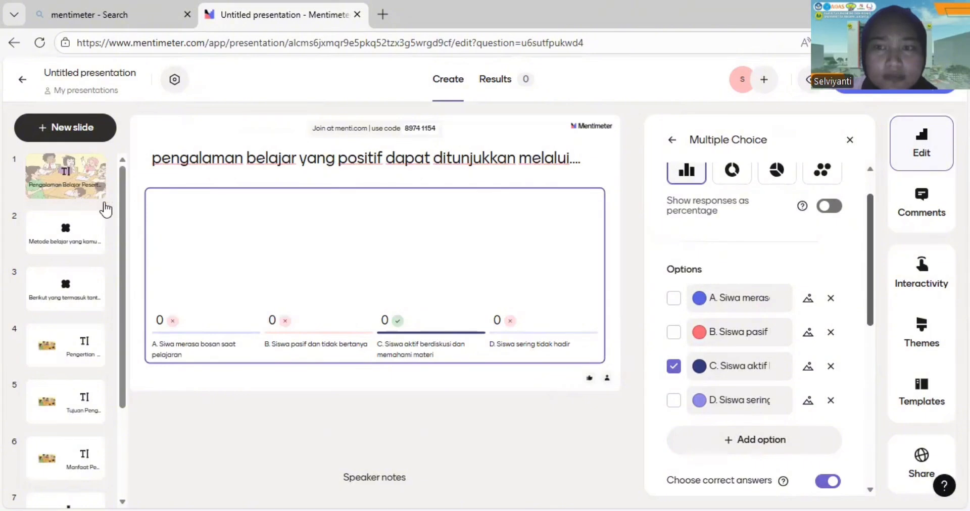
- Add another Multiple Choice slide asking "Salah satu contoh pengalaman belajar yang bersifat positif adalah ....."
click(77, 136)
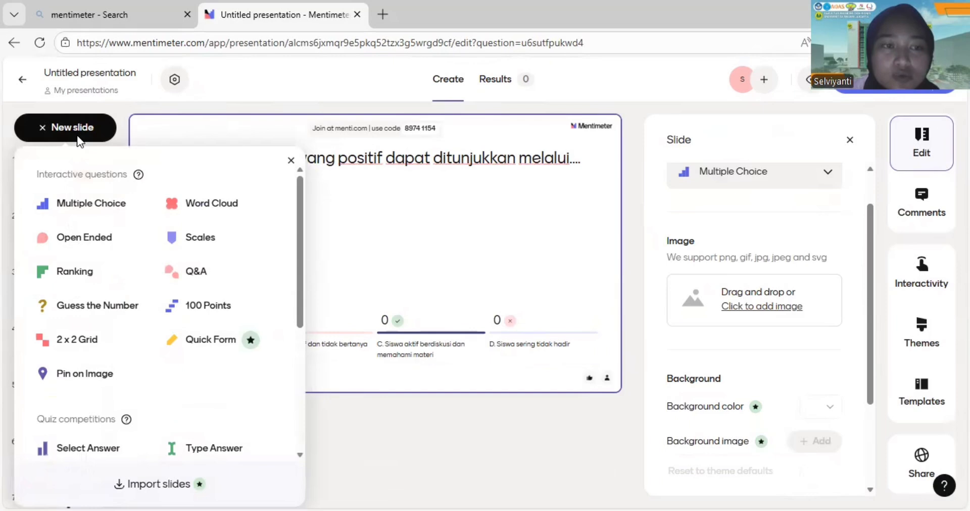
click(89, 204)
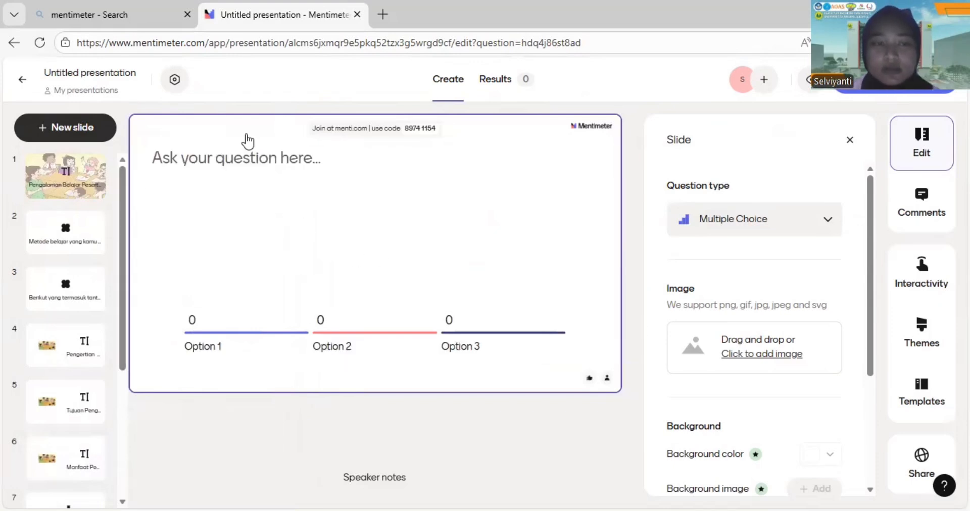
click(265, 161)
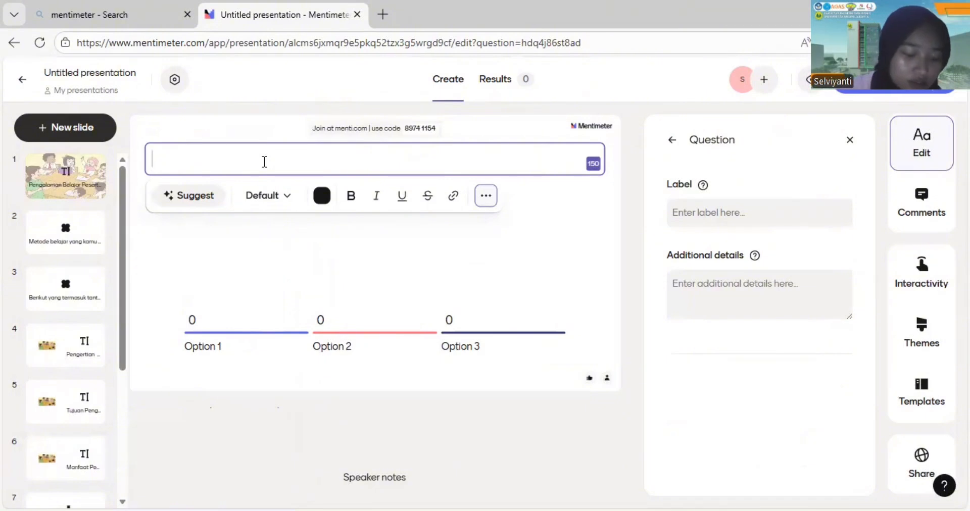
text(Salah satu contoh pengalaman belajar yang bersifat positif adalah .....)
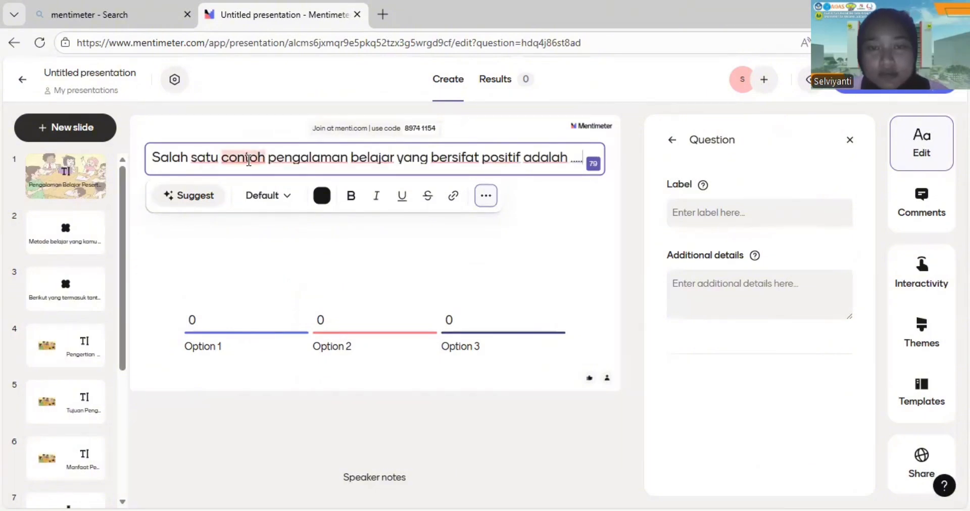
- Add a fourth answer option to the question about an example of a positive learning experience
click(504, 280)
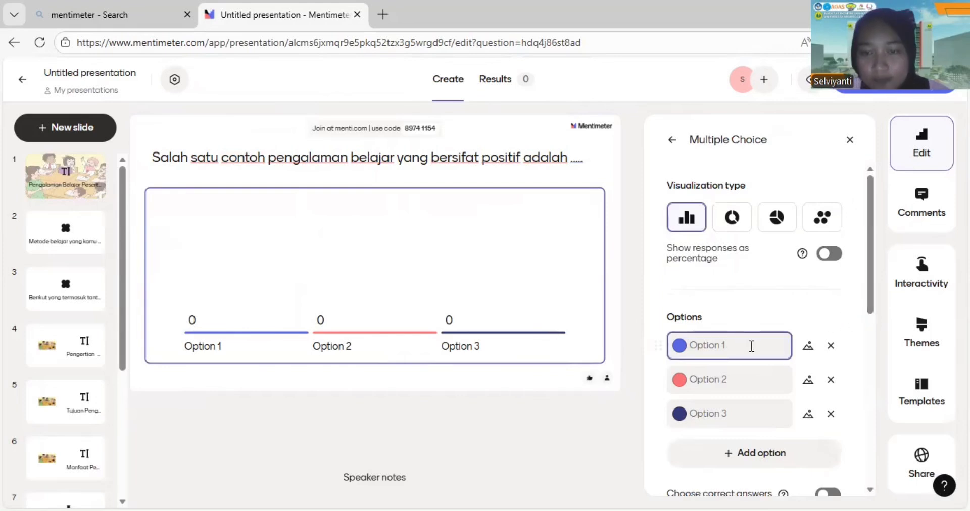
drag(871, 301, 875, 335)
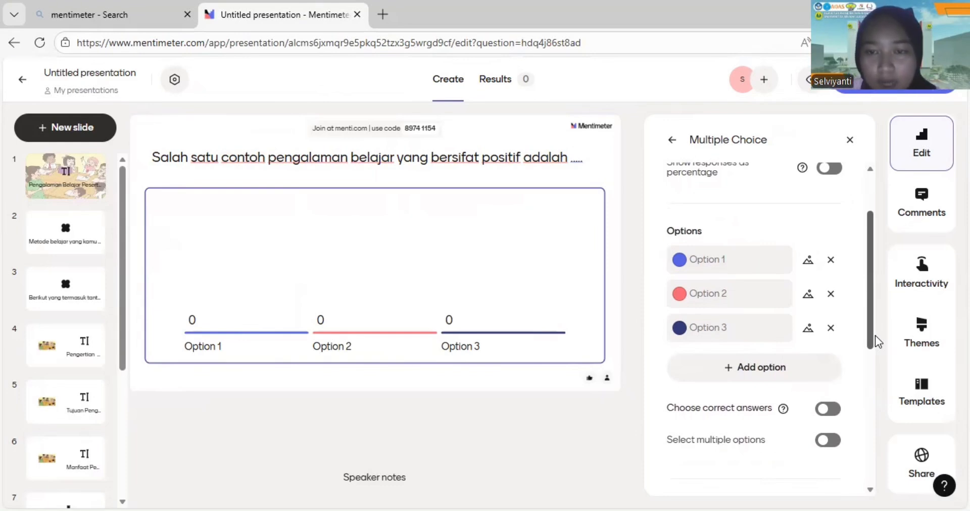
click(764, 373)
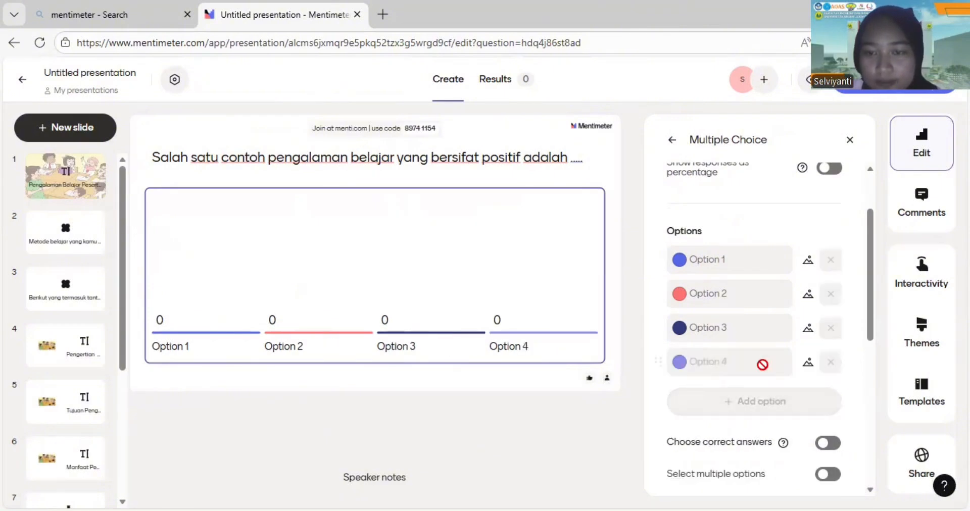
- Fill the first two options with "A. Siswa antusias mengikuti pembelajaran dan aktif bertanya" and "B. Siswa sering merasa bosan dikelas"
click(725, 266)
text(A.)
text(Siswa antusias mengikuti pembelajaran dan aktif bertanya)
click(725, 286)
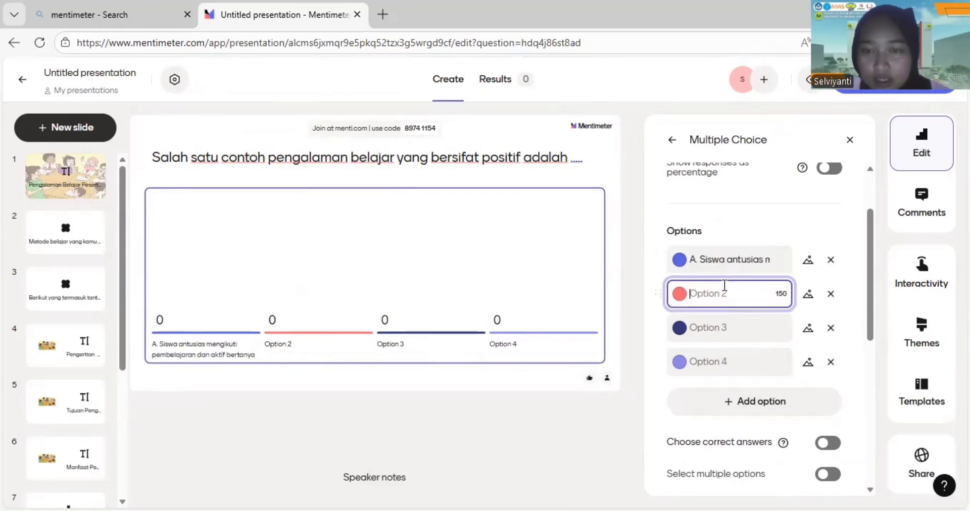
text(B.)
text(Siswa sering merasa bosan dikelas)
- Fill the third option with "C. Siswa tidak memperhatikan penjelasan guru"
click(730, 335)
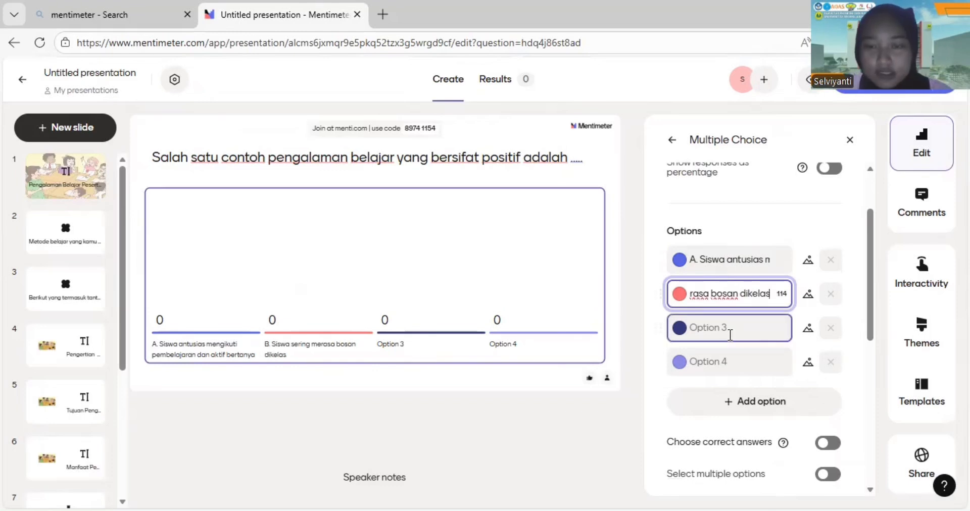
text(C. )
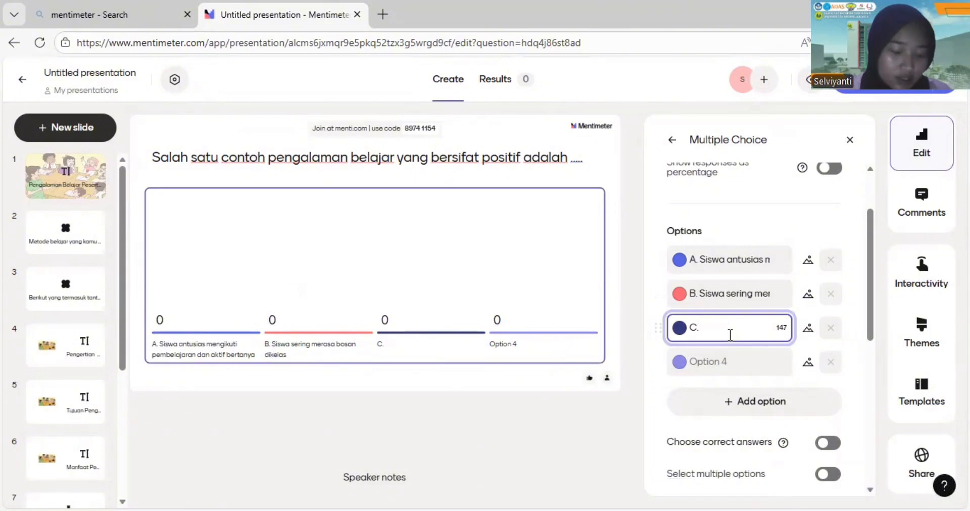
text(Siswa tidak )
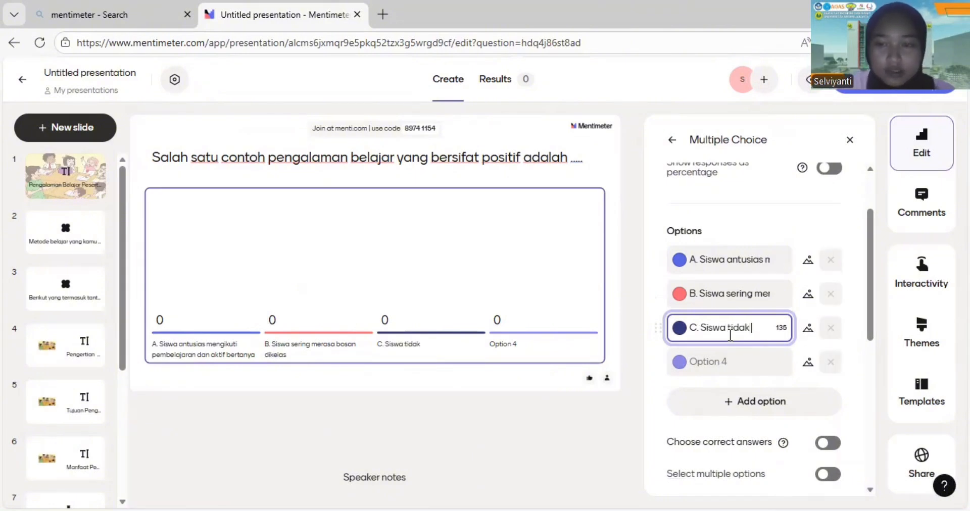
text(memp)
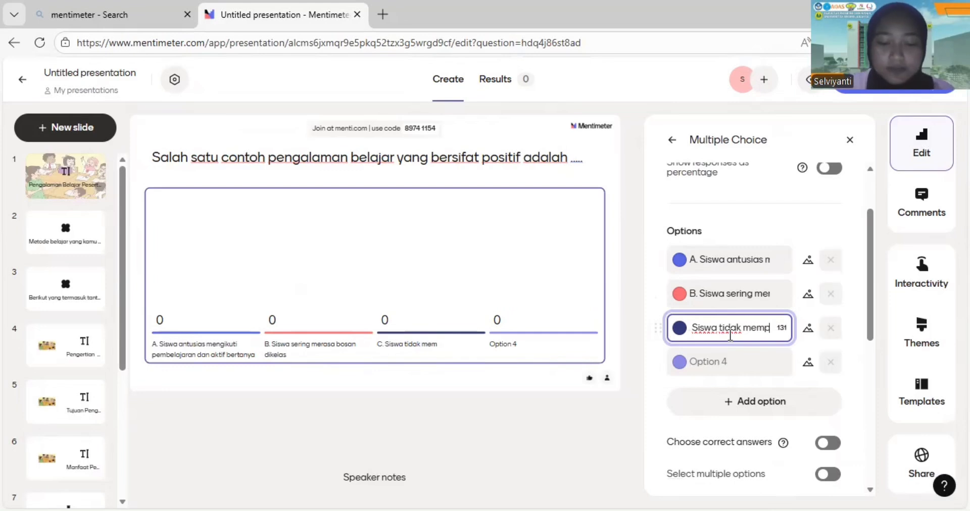
text(erhatikan )
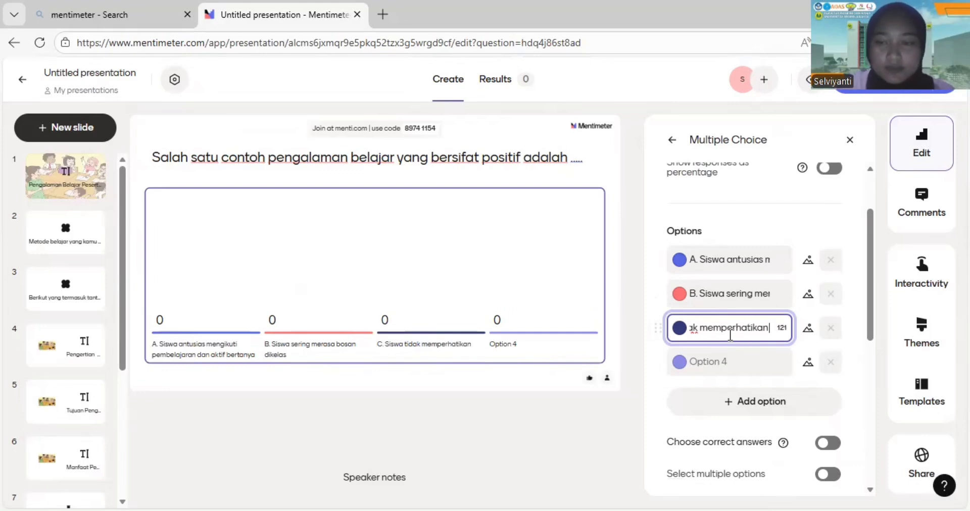
text(p)
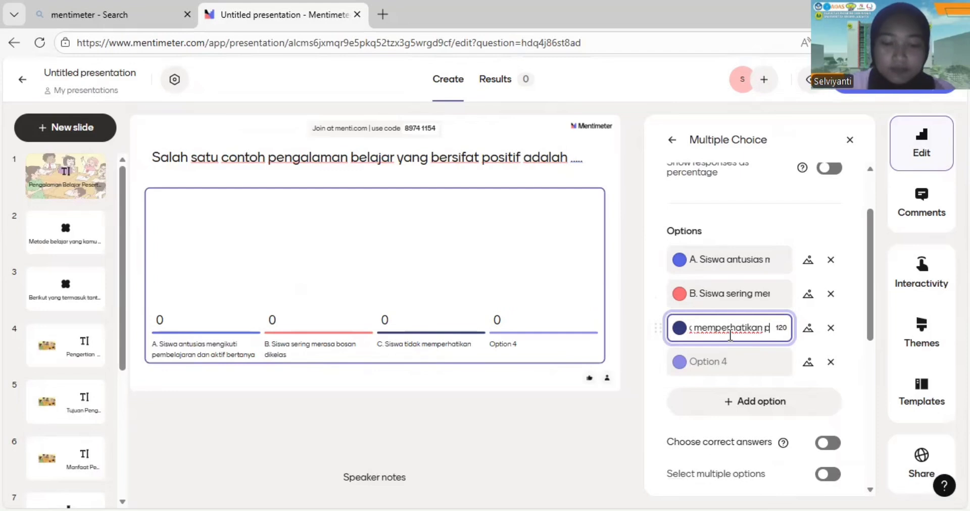
text(enjelasan guru)
- Fill the fourth option with "D. Siswa sering terlambat masuk kelas"
click(749, 367)
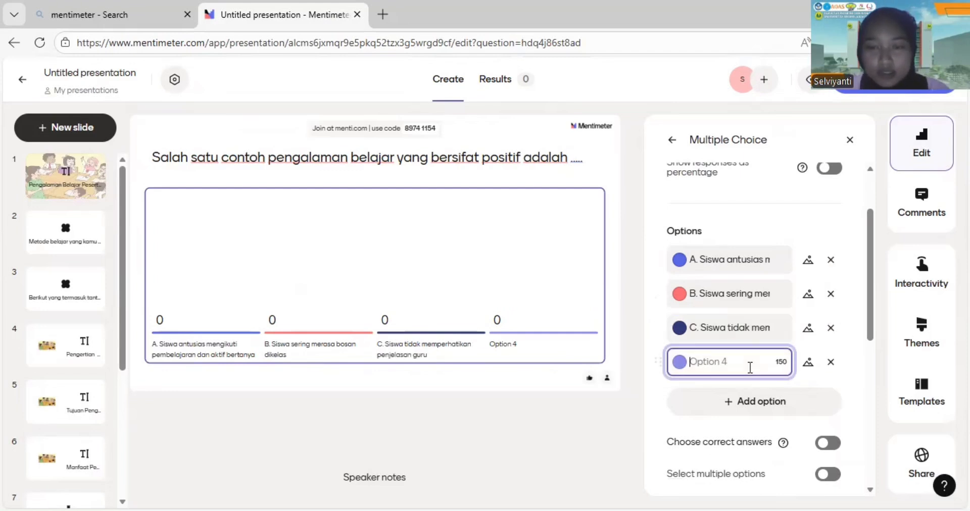
text(D.)
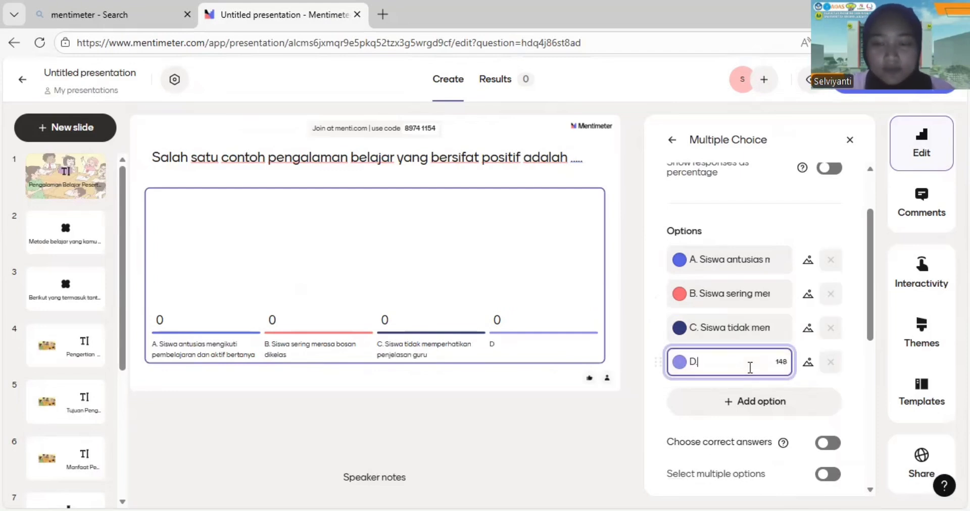
text(.)
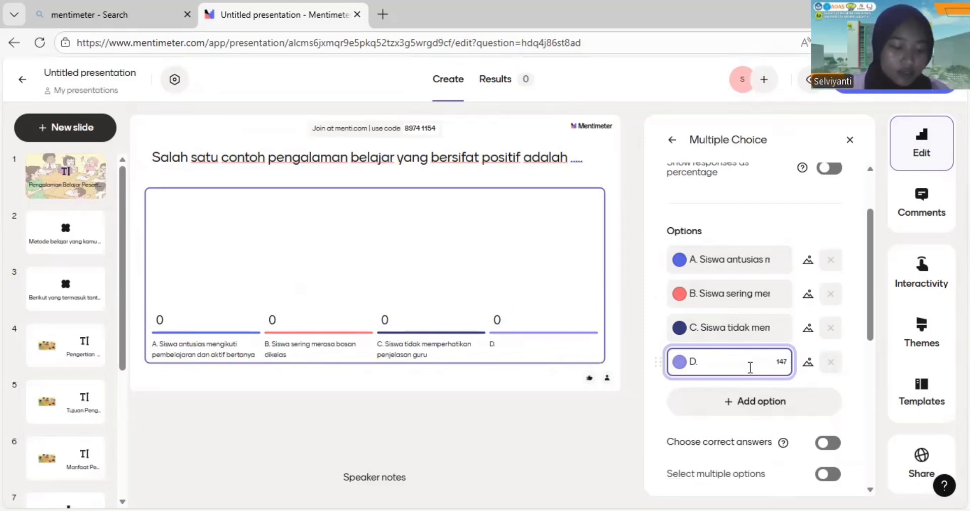
text( Sisw)
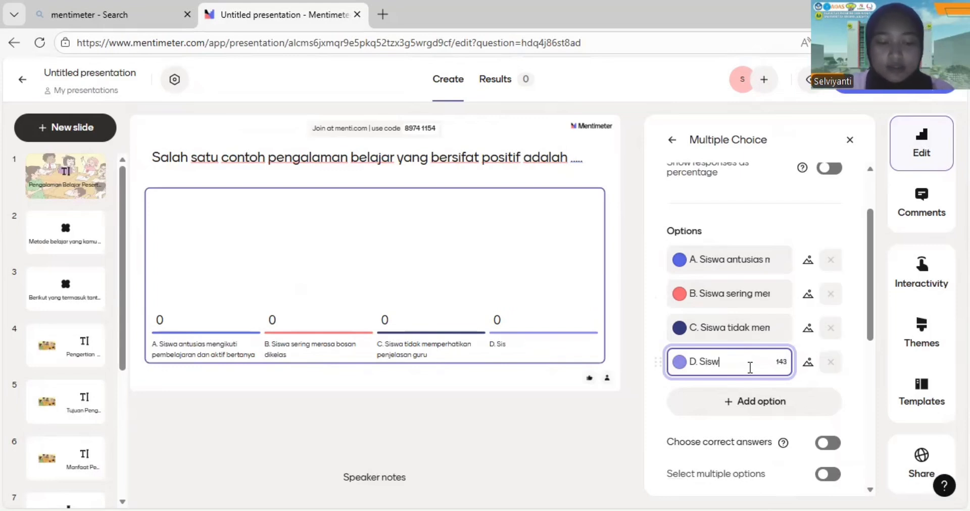
text(a sering)
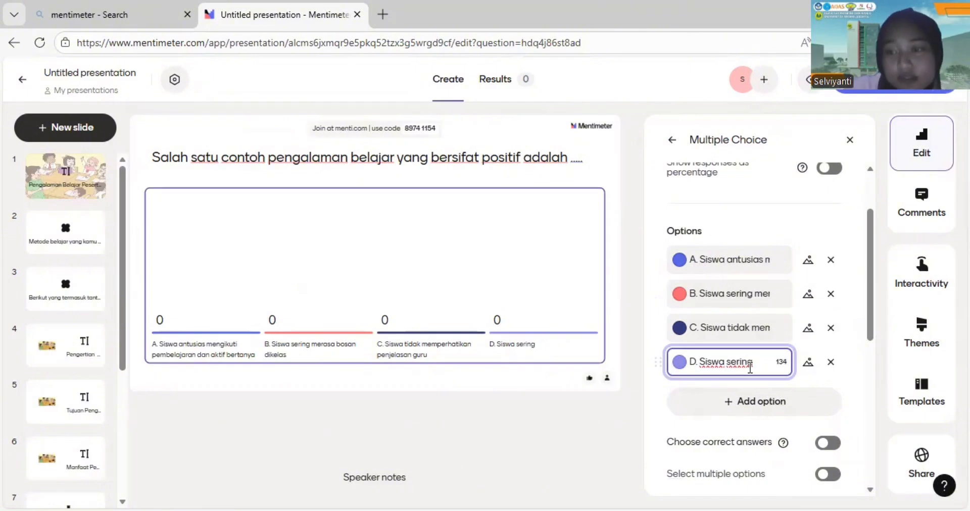
text(t)
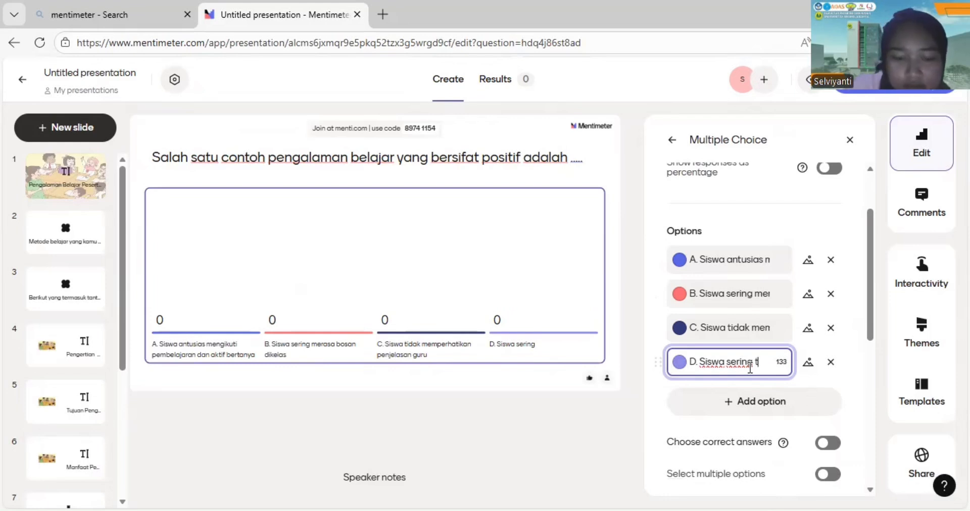
text(erlam)
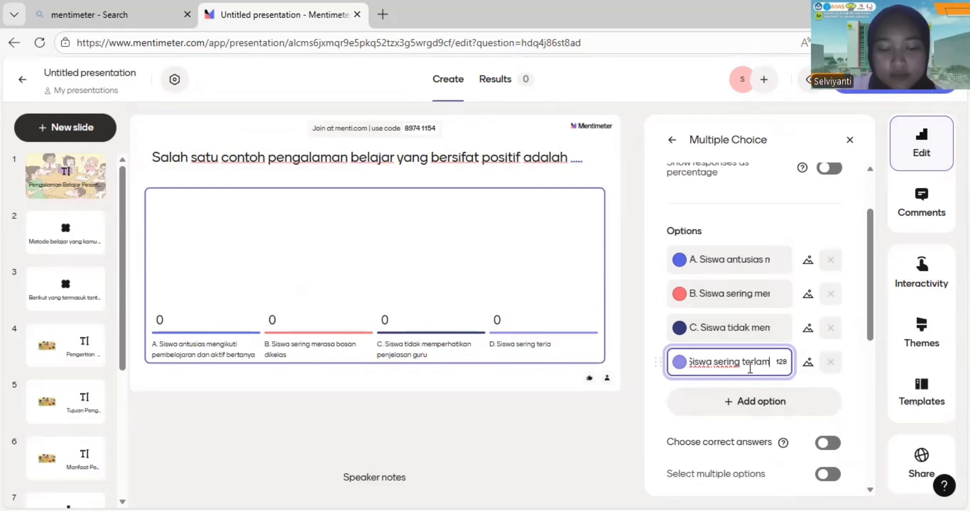
text(bat masu)
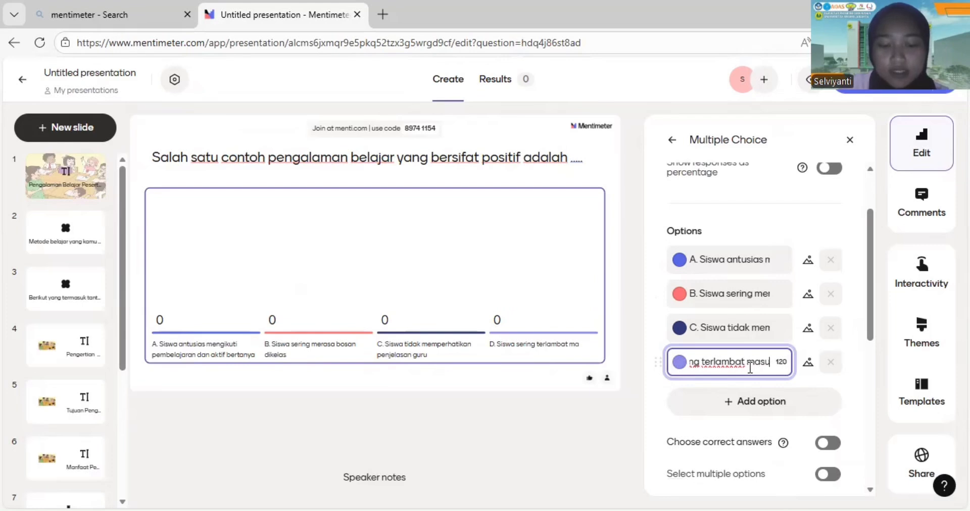
text(k kelas)
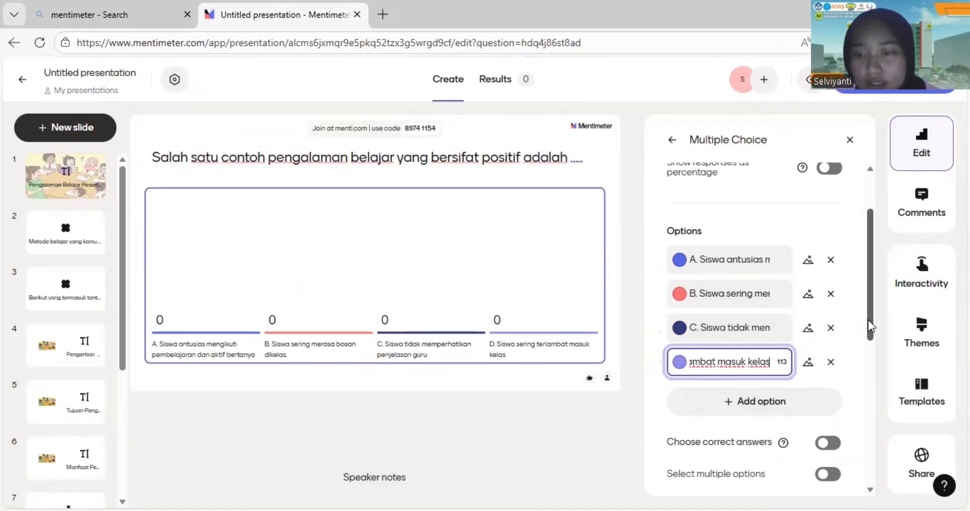
- Enable choosing correct answers for the positive learning experience question and mark option A as the correct one
drag(868, 322, 873, 352)
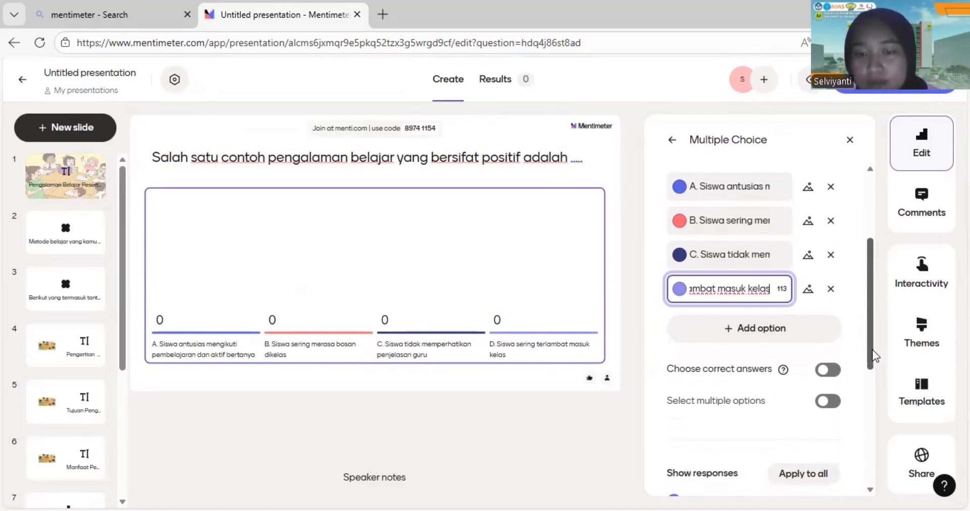
click(830, 376)
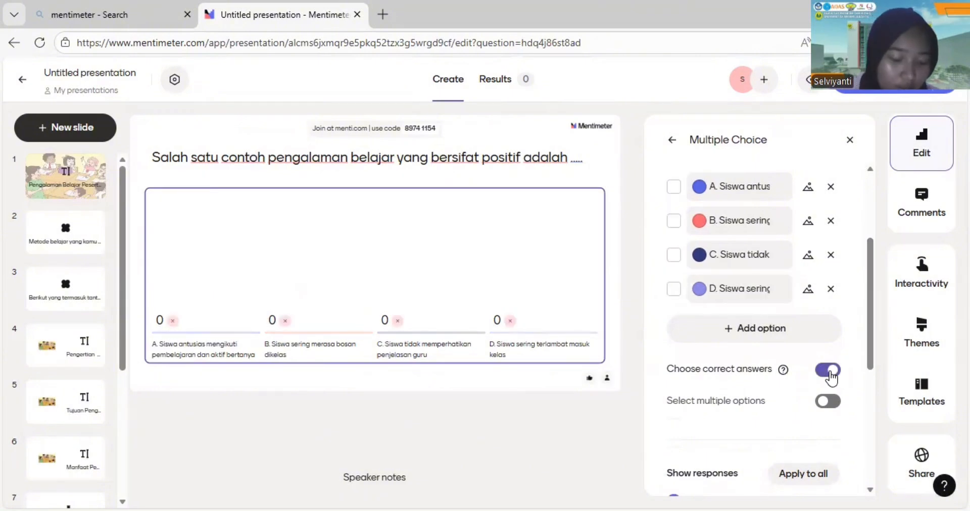
click(675, 187)
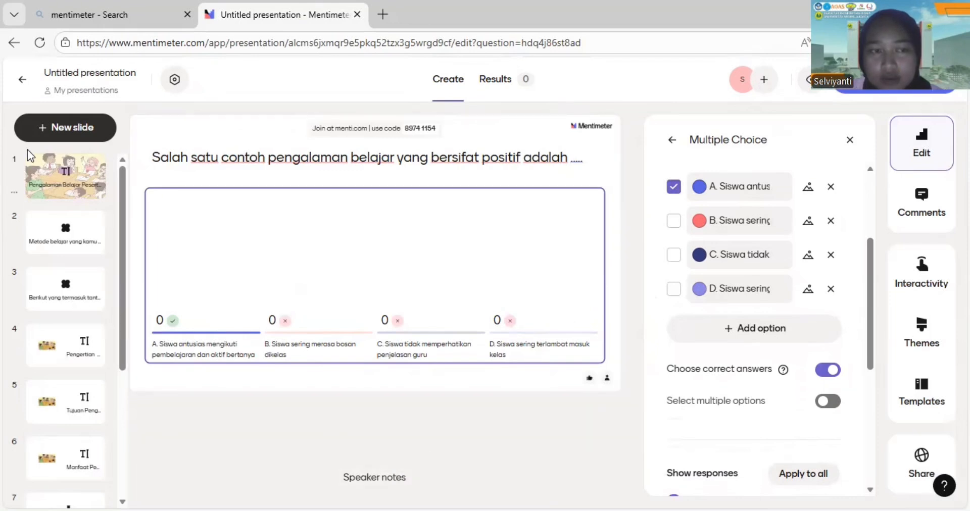
- Add a new Multiple Choice slide asking "Contoh tantangan dalam pengalaman belajar peserta didik adalah...."
click(55, 126)
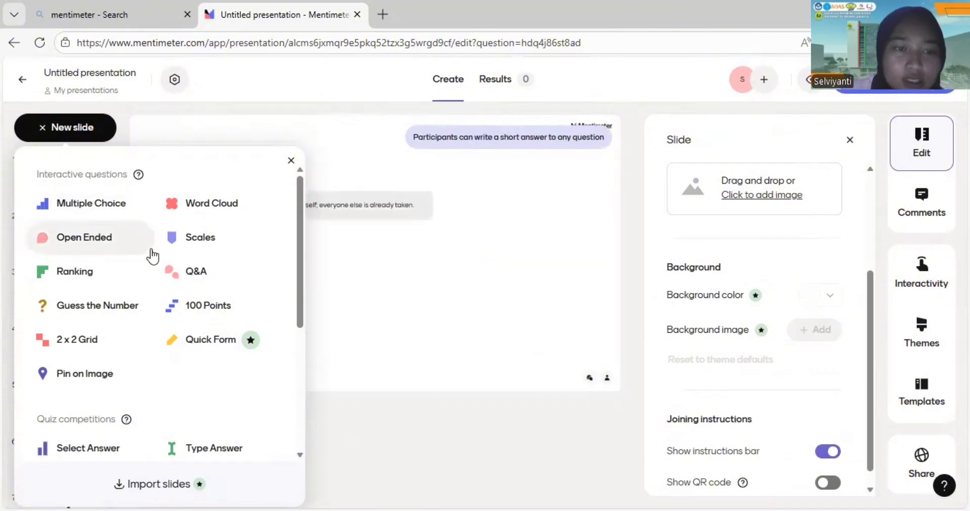
drag(138, 216, 137, 210)
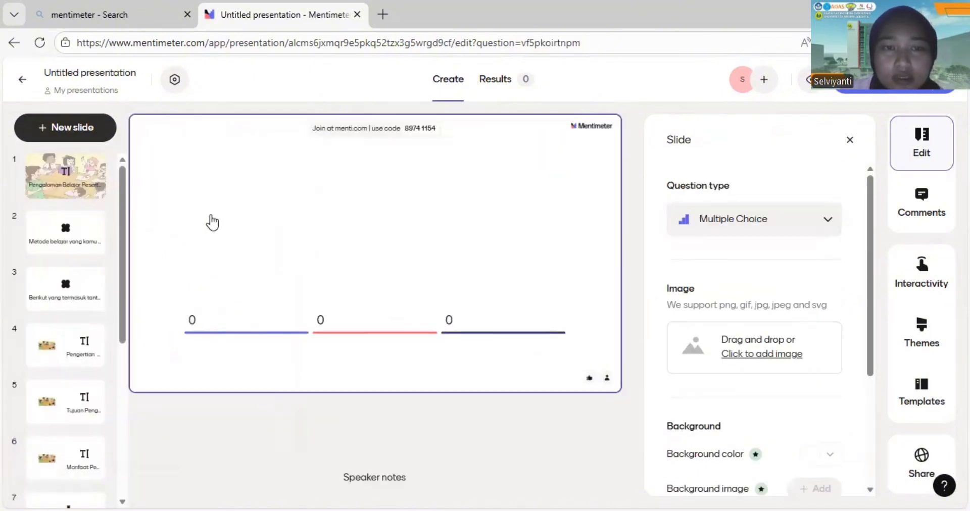
click(313, 155)
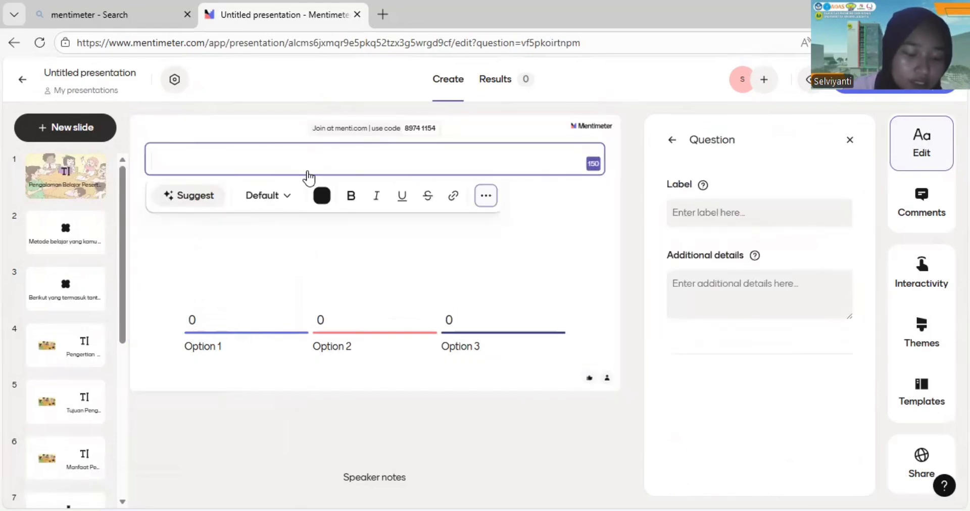
text(Contoh tantangan dalam pengalaman belajar peserta didik adalah....)
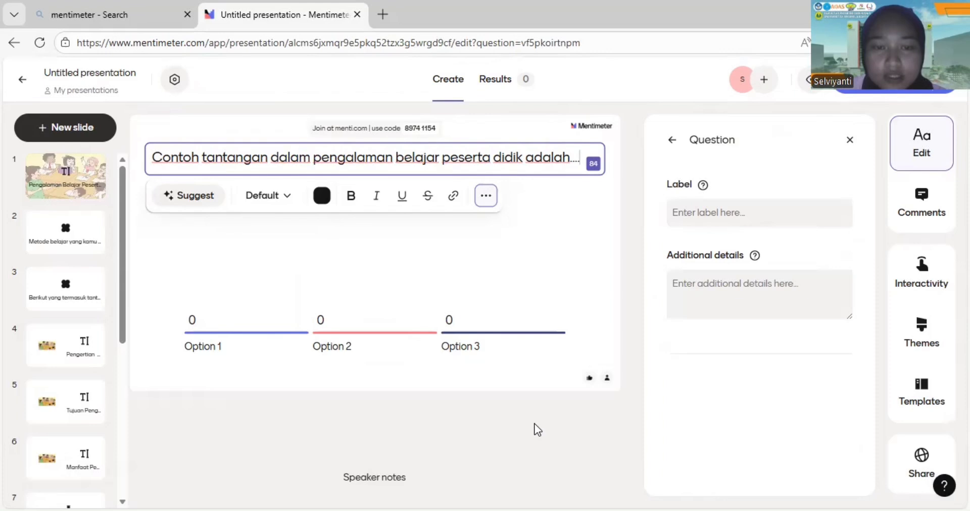
- Add a fourth answer option to the question about learning experience challenges
click(542, 331)
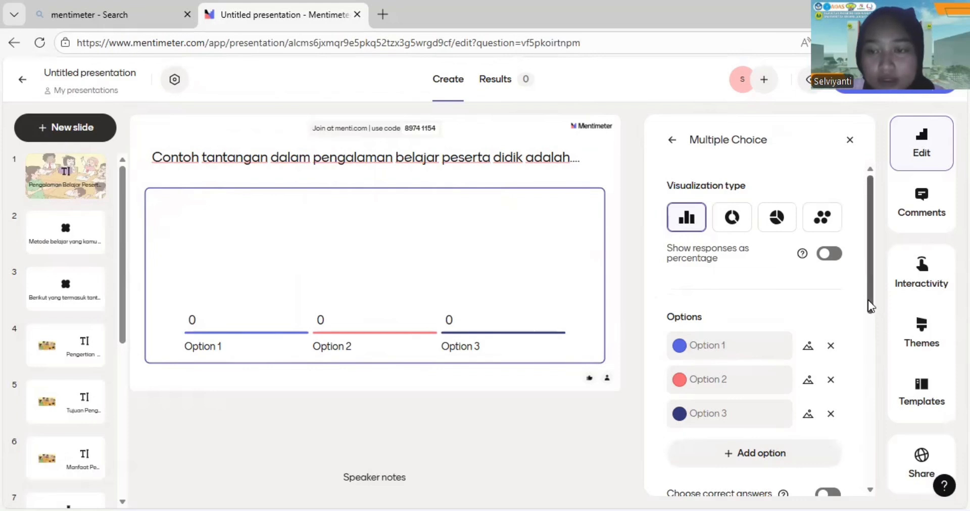
drag(868, 300, 873, 345)
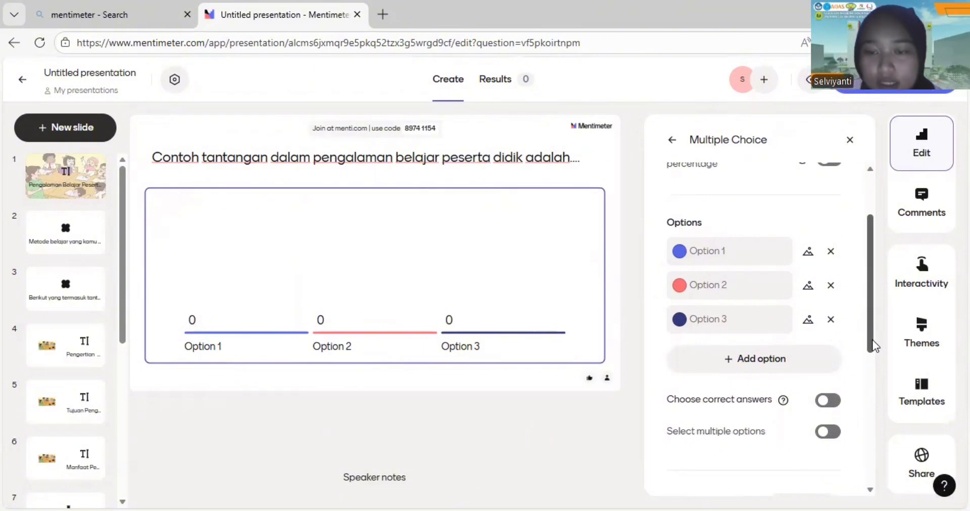
click(788, 360)
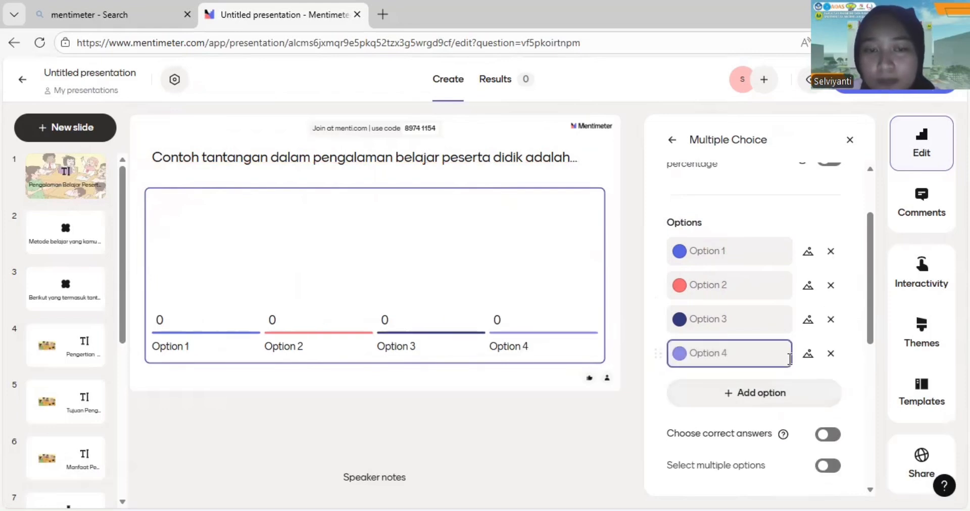
- Fill the first two options with "A. Materi mudah dipahami" and "B. Diskusi kelompok berjalan lancar"
click(738, 260)
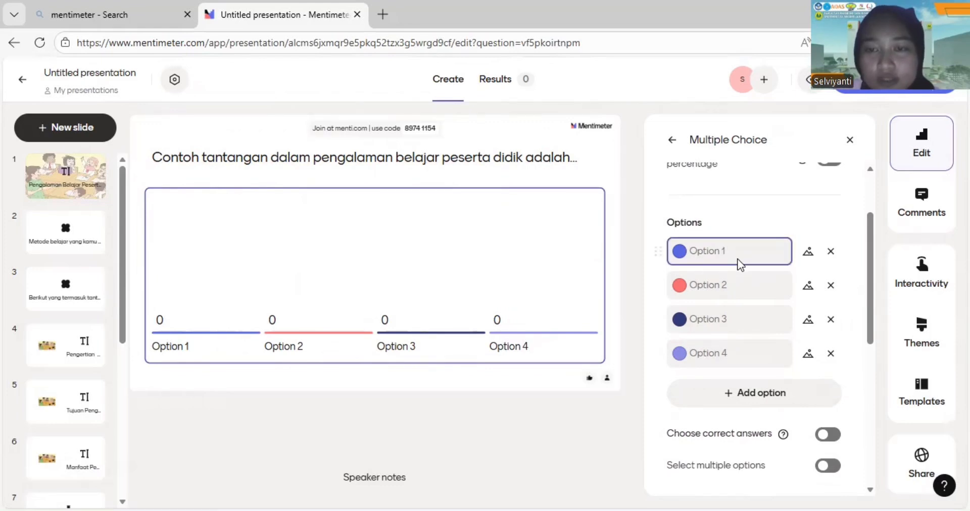
click(724, 251)
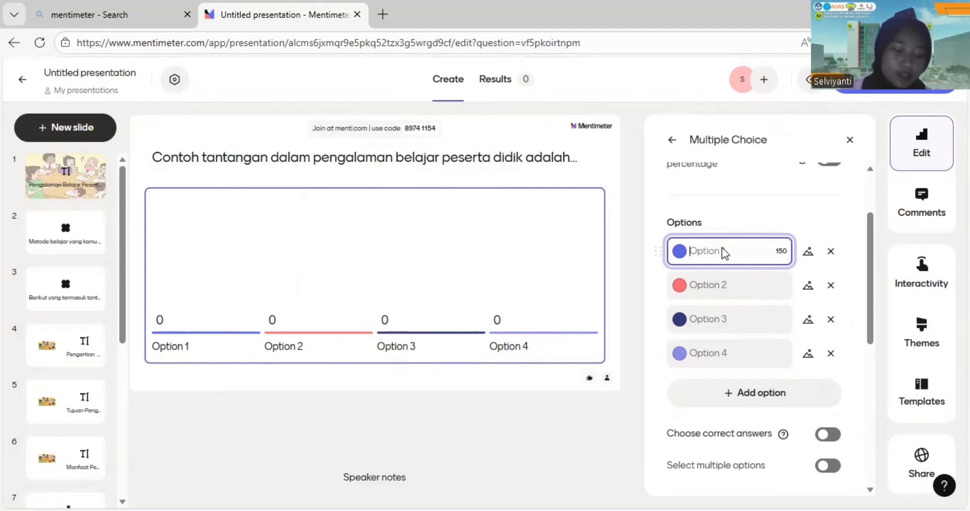
text(A.)
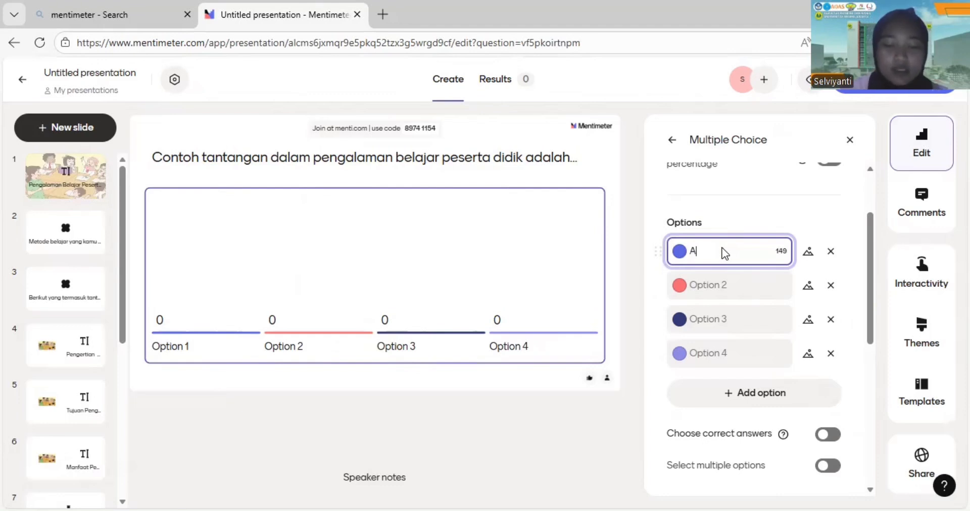
text(Materi mudah dipahami)
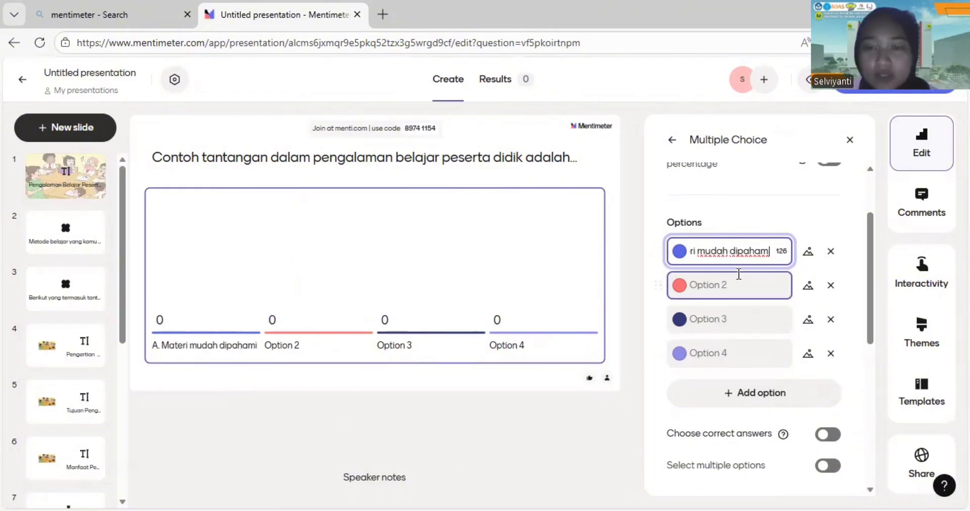
click(738, 275)
text(B..)
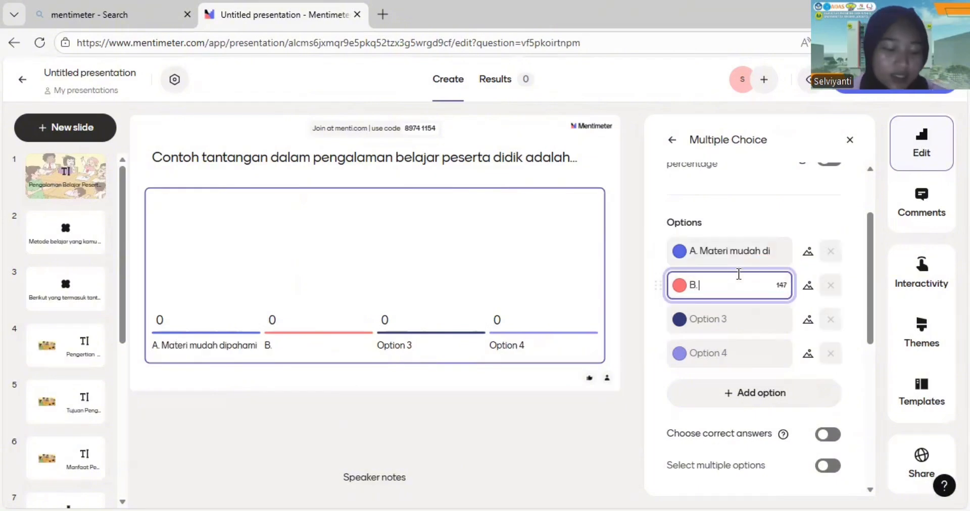
text(Diskusi kelompok berjalan lancar)
- Fill the third and fourth options with "C. Materi pelajaran sulit dipahami" and "D. Suasana kelas kondusif"
click(756, 321)
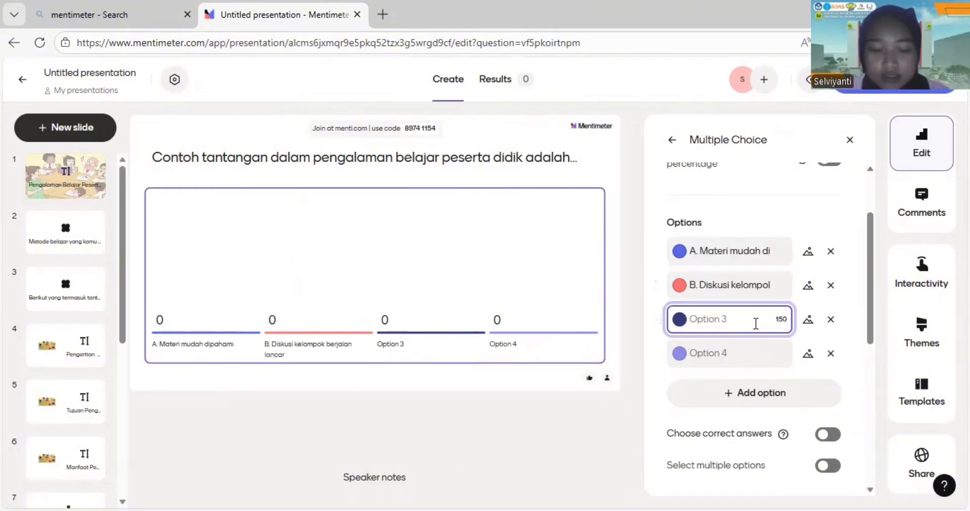
text(C.)
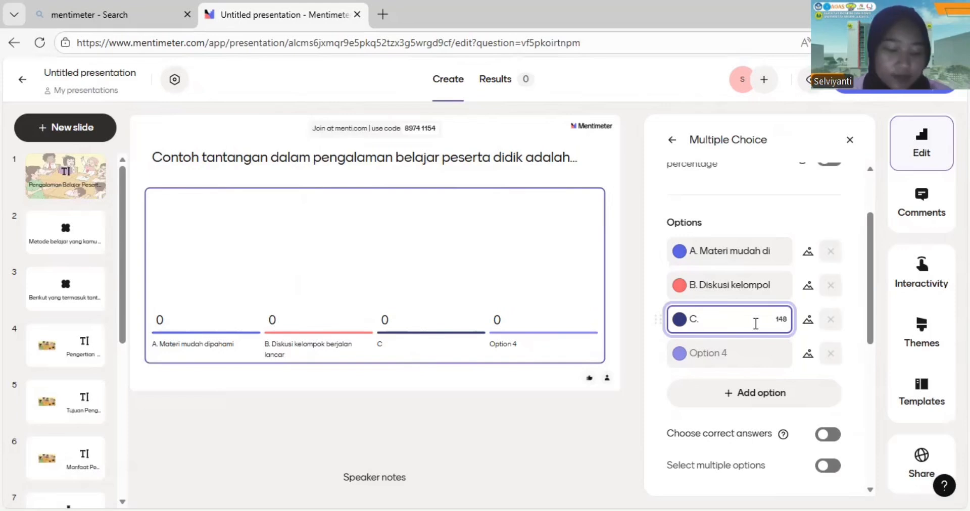
text(Materi pelajaran sulit dipahami)
click(751, 350)
click(752, 351)
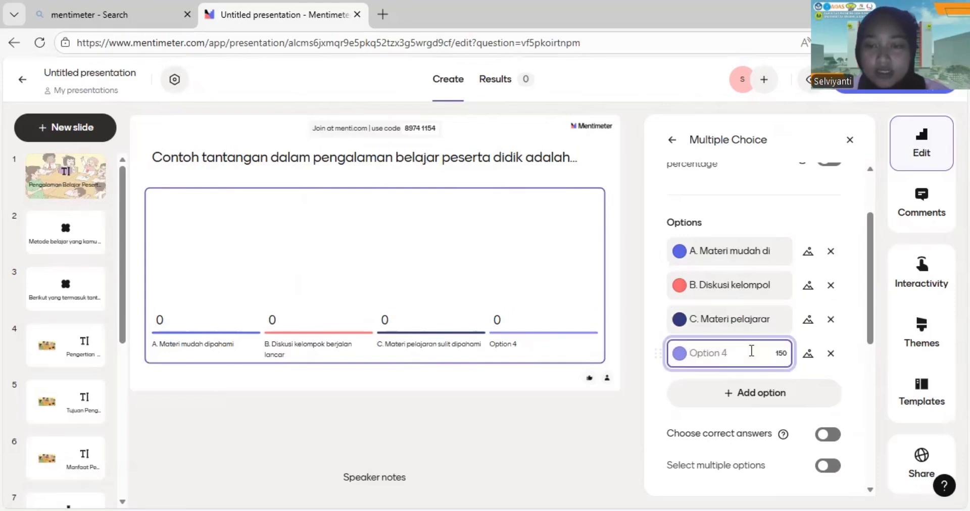
text(D. )
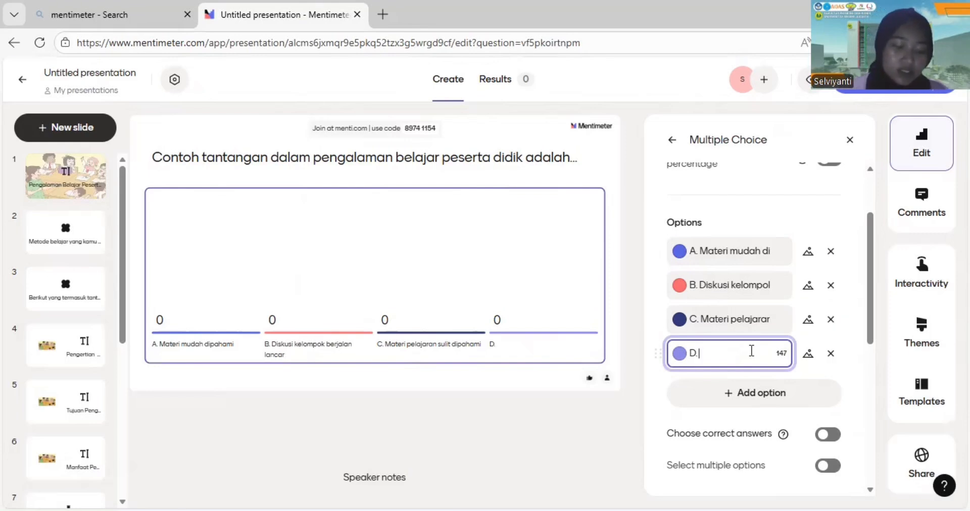
text(Suasa)
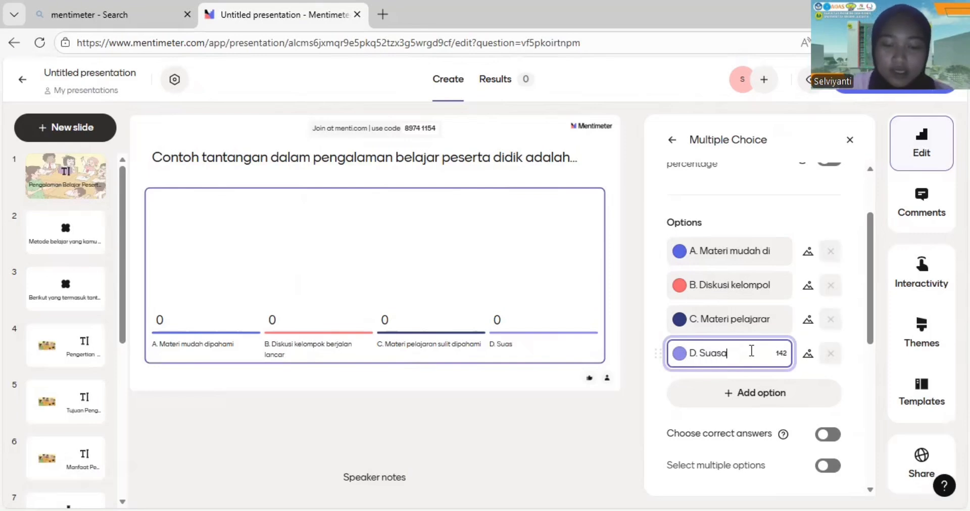
text(na kelas kondusif)
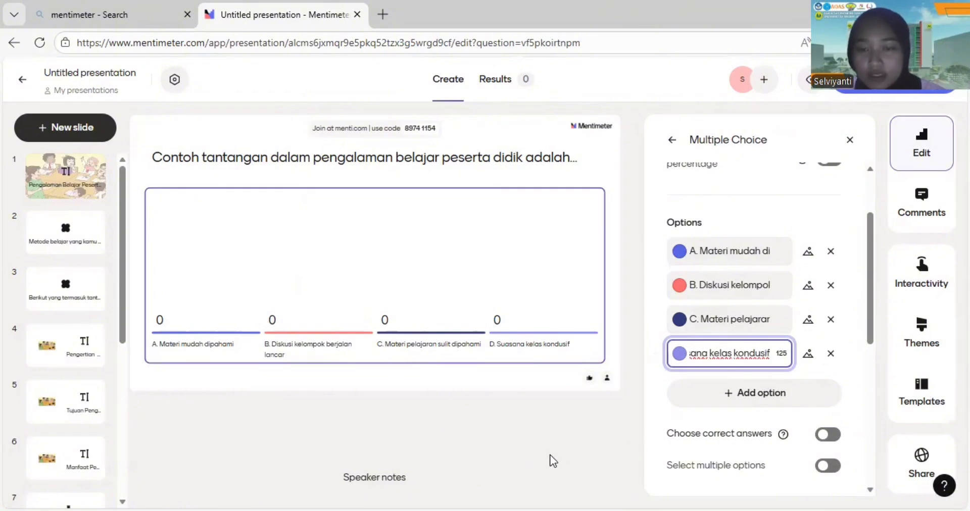
click(553, 460)
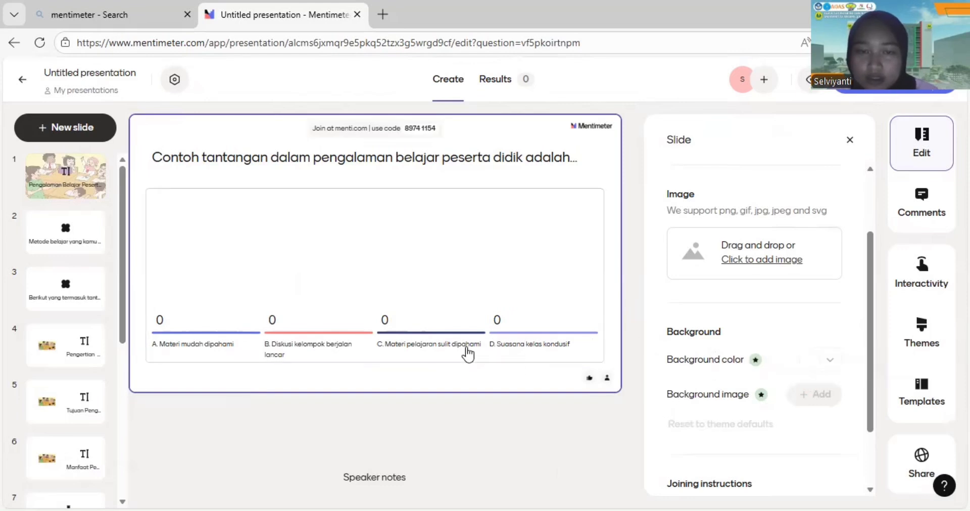
- Enable choosing correct answers for the learning challenges question and mark option C as the correct one
click(473, 313)
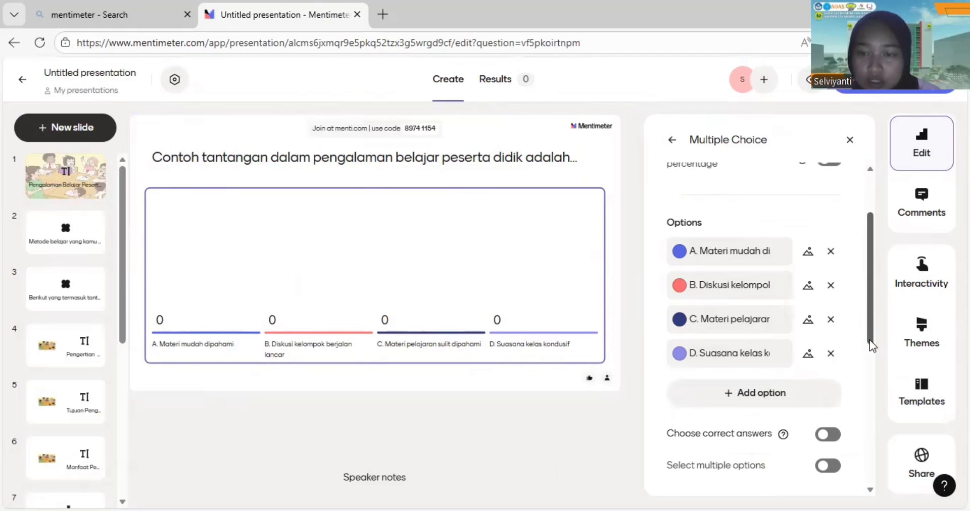
drag(869, 340, 868, 356)
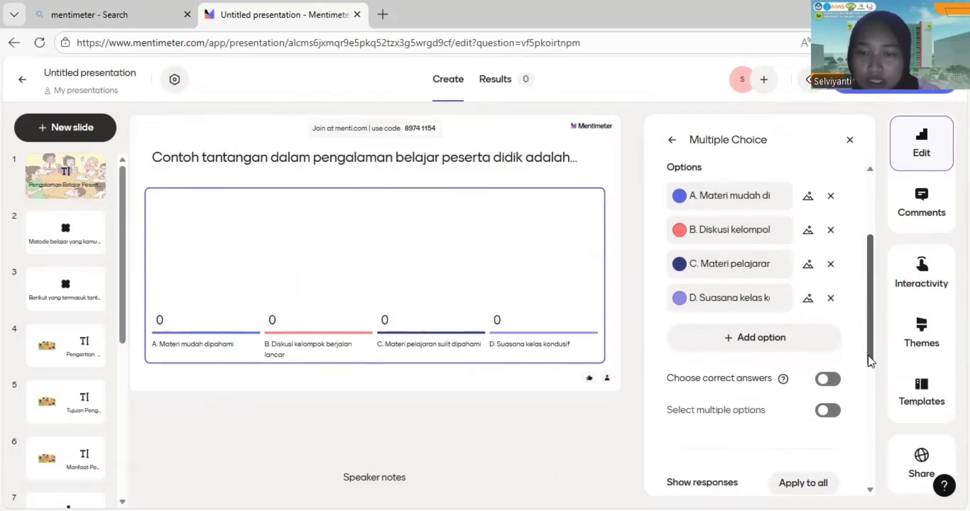
click(831, 380)
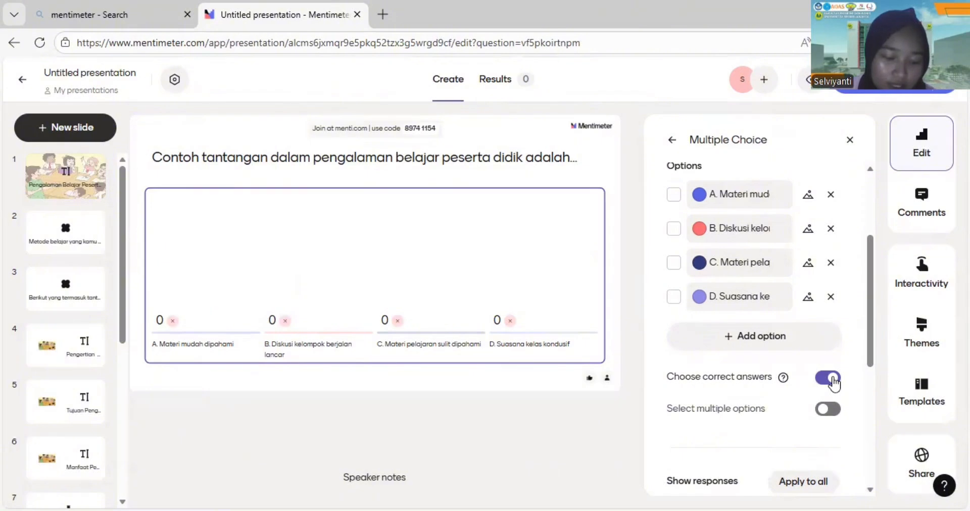
click(674, 263)
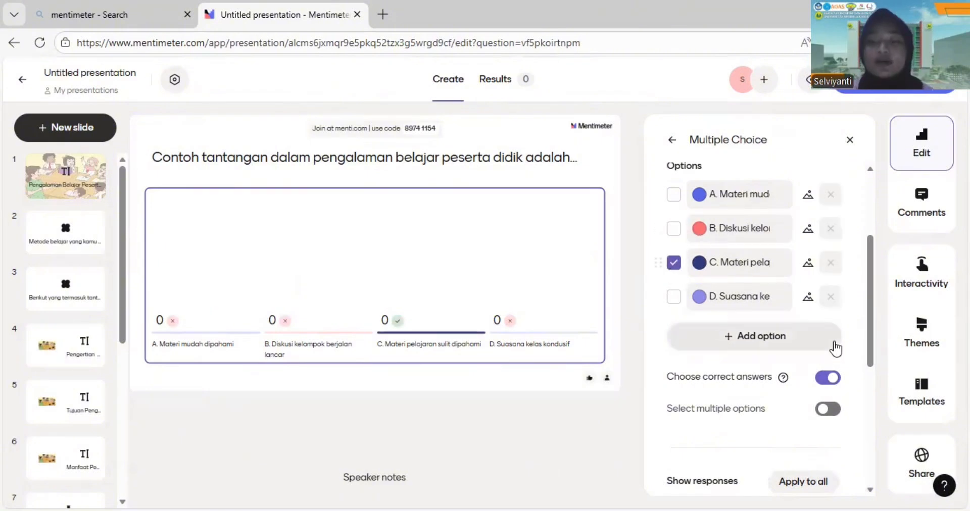
mouse_move(869, 360)
mouse_down()
mouse_move(879, 447)
mouse_move(868, 357)
mouse_up()
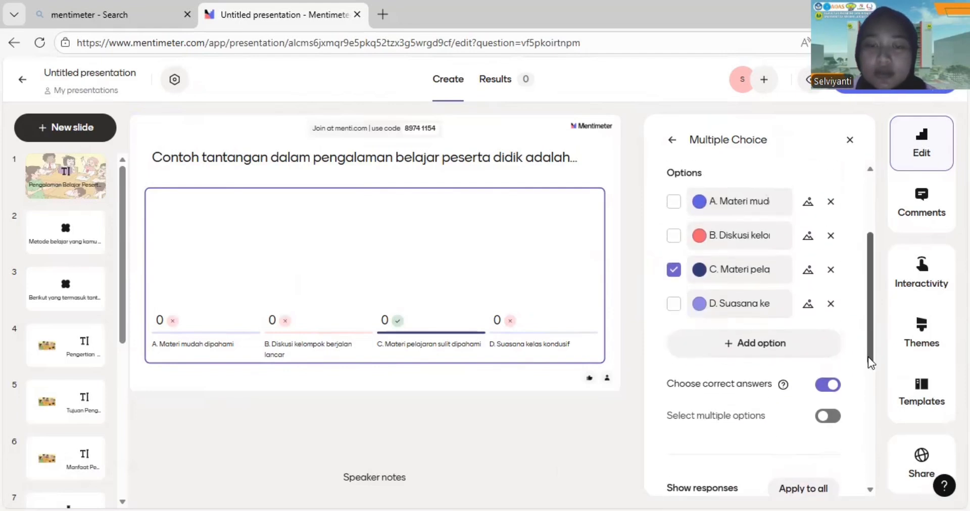
click(502, 456)
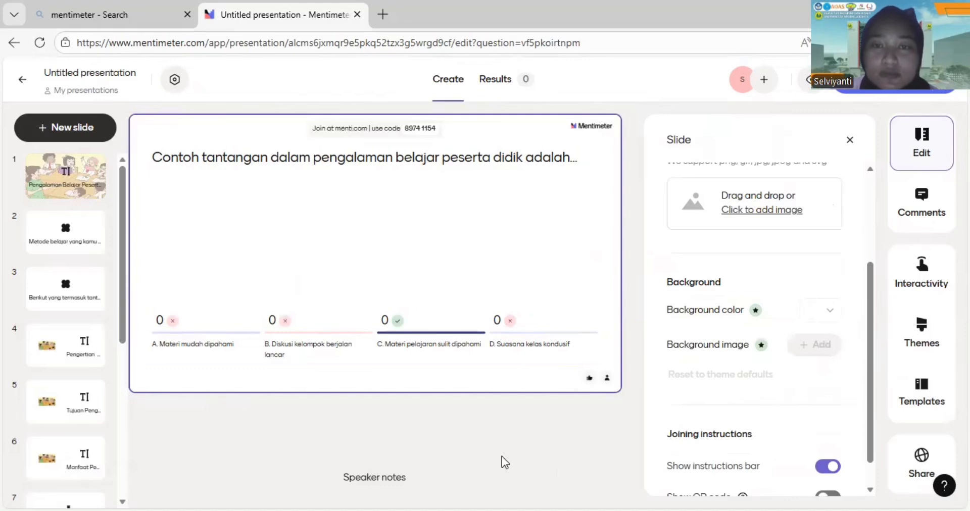